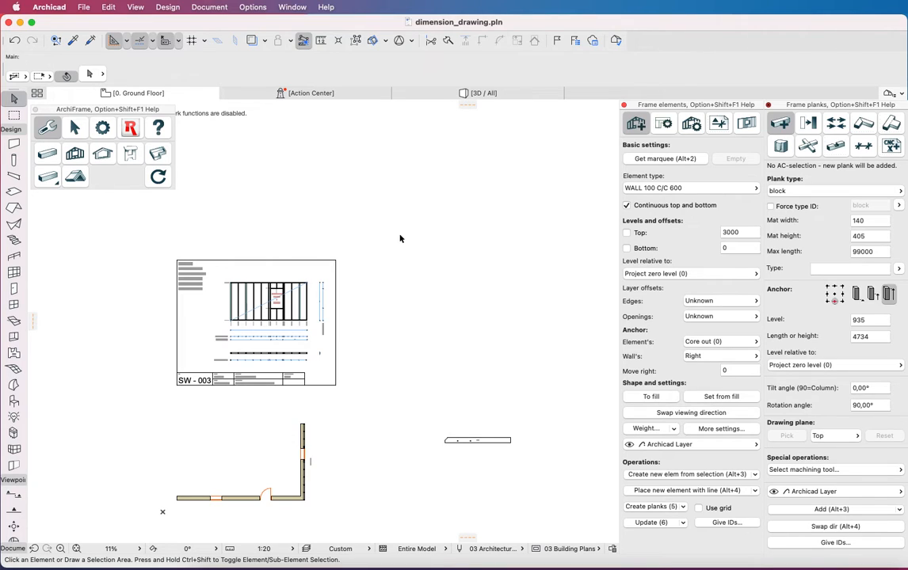
- Create a WALL 100 C/C 600 frame element from the horizontal wall in the plan and generate its planks
left_click(311, 467)
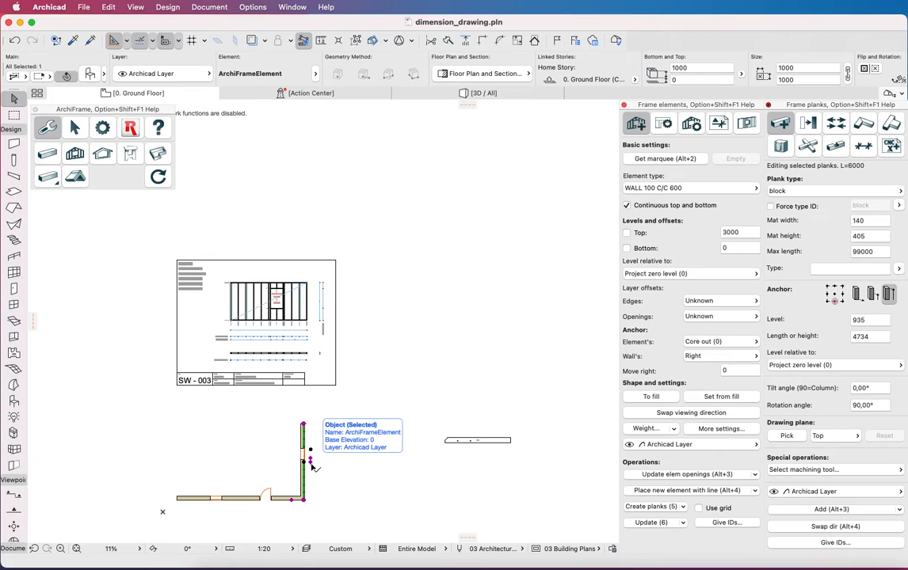
left_click(508, 443)
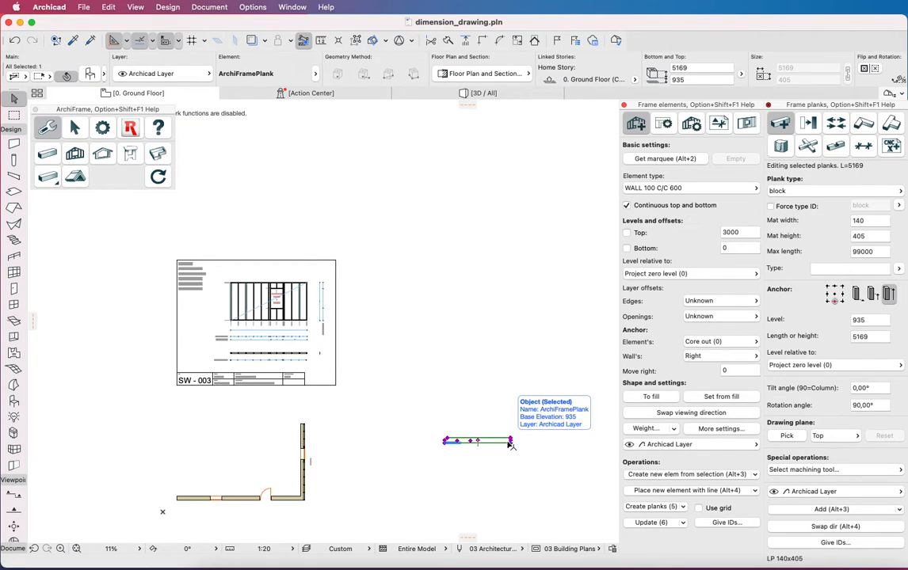
left_click(244, 501)
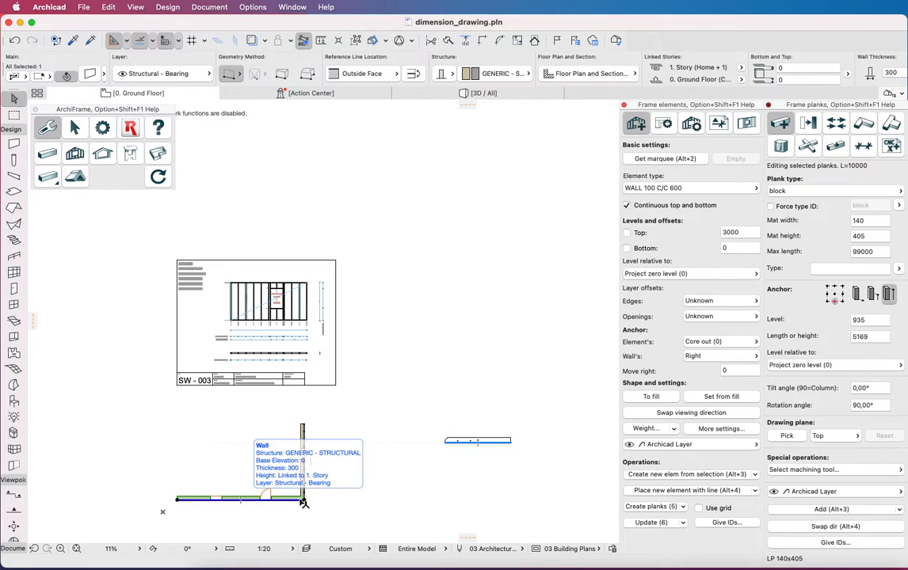
left_click(677, 474)
left_click(651, 510)
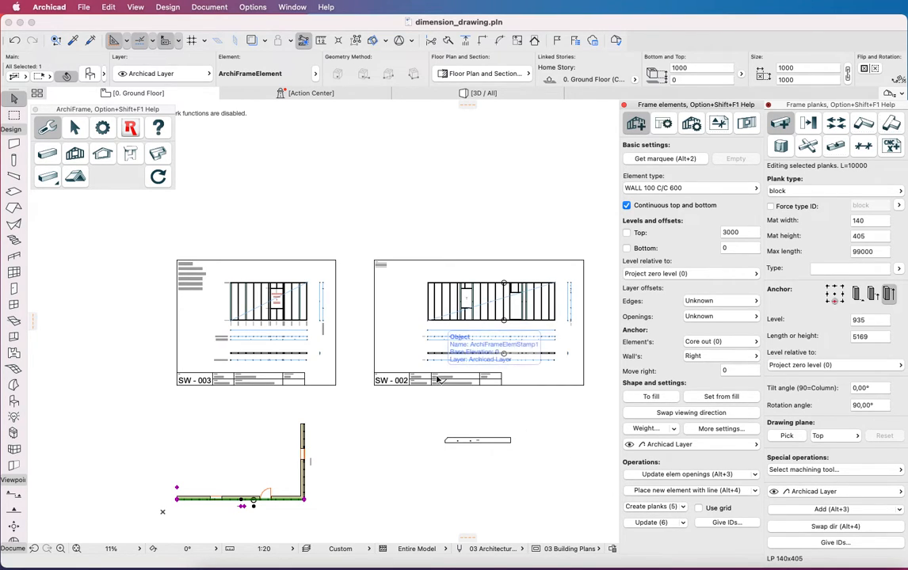
- Select the whole SW-002 element drawing and close the Frame elements palette
left_click(373, 246)
mouse_move(321, 210)
left_mouse_down()
mouse_move(386, 276)
mouse_move(530, 353)
mouse_move(594, 398)
left_mouse_up()
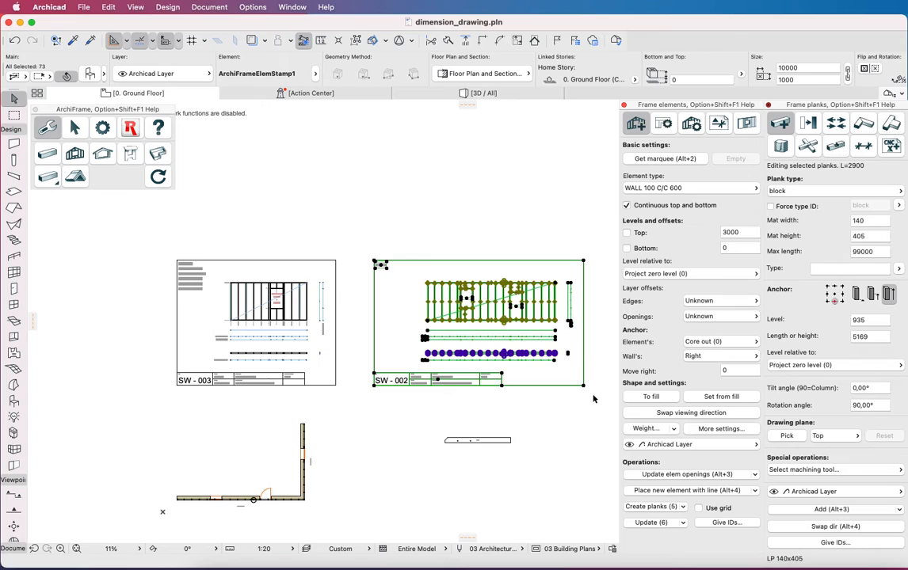
left_click(624, 105)
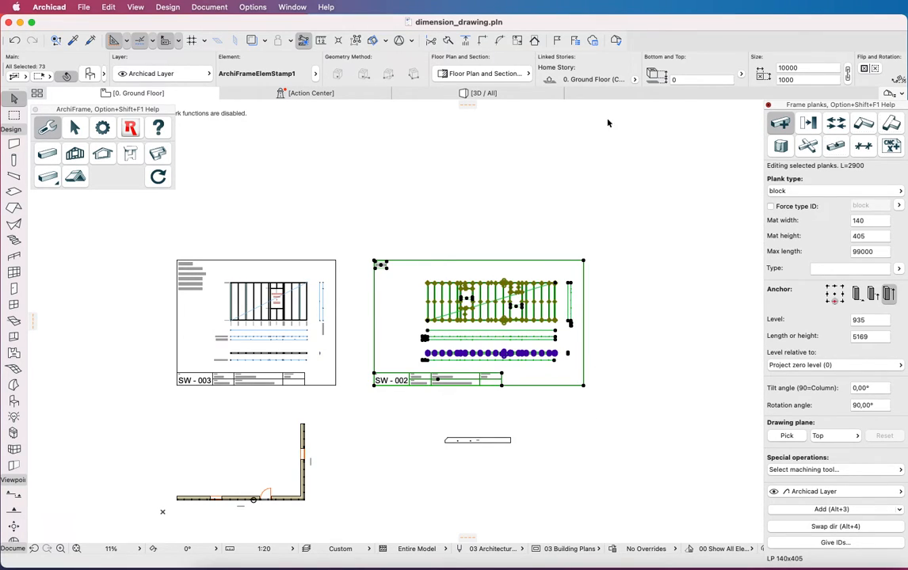
- Create a One part per frame dimension drawing of the existing single plank on the current storey, placed to the plank's lower right
left_click(649, 372)
left_click(512, 443)
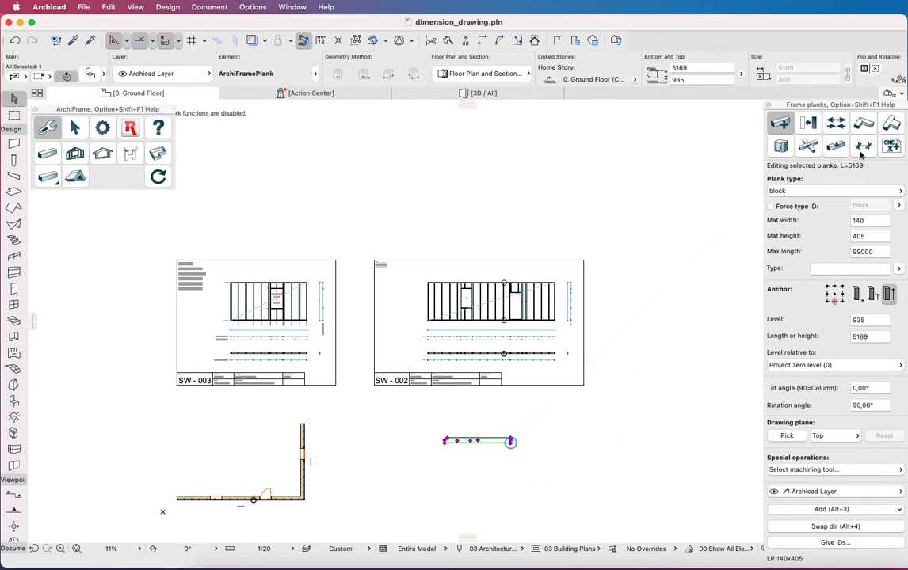
left_click(825, 108)
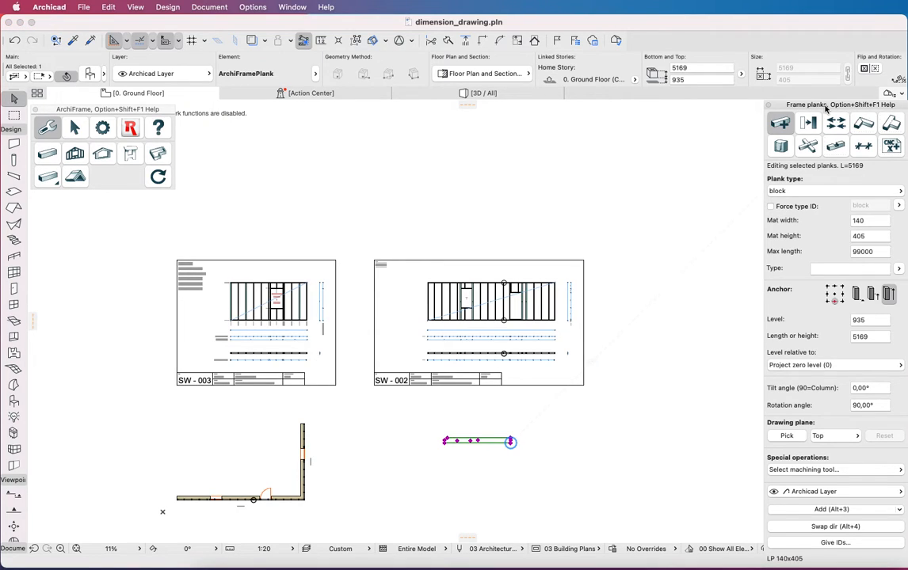
left_click(865, 146)
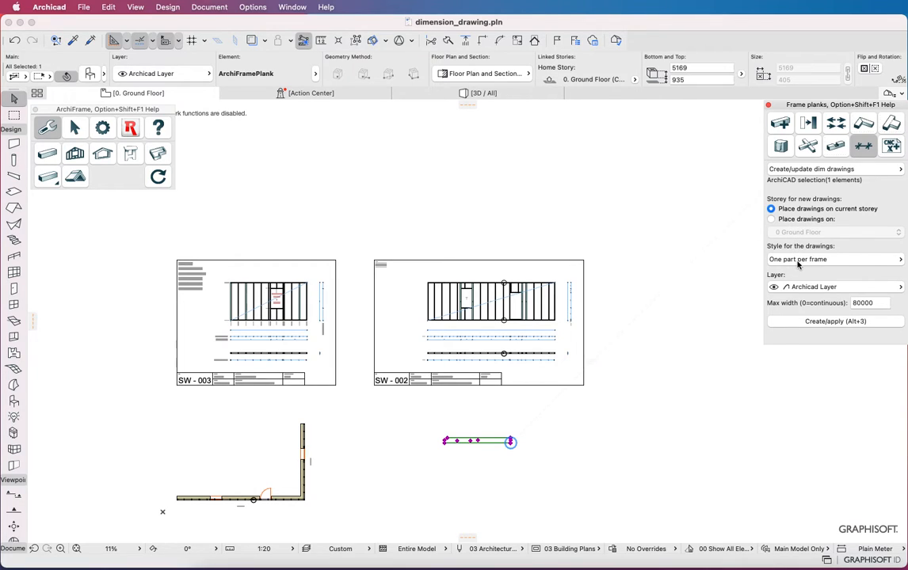
left_click(809, 323)
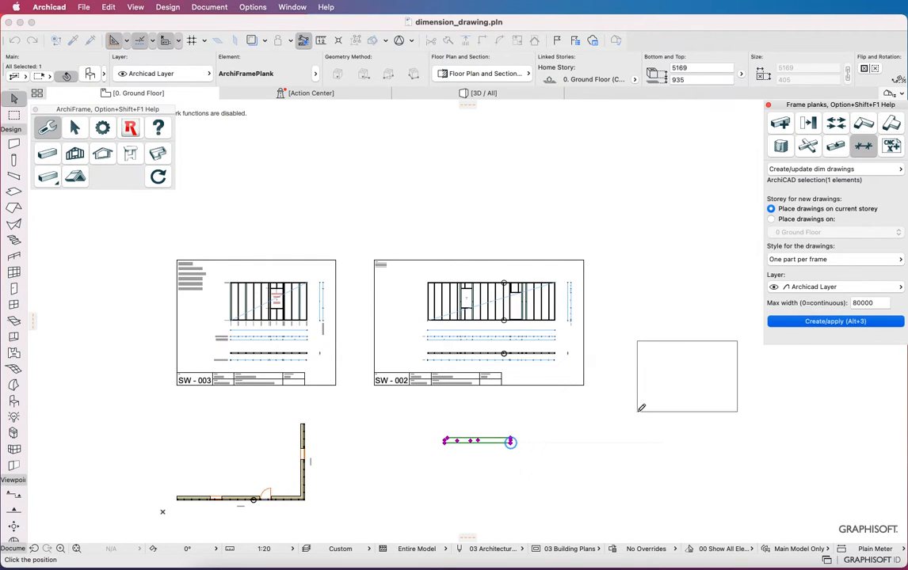
left_click(607, 473)
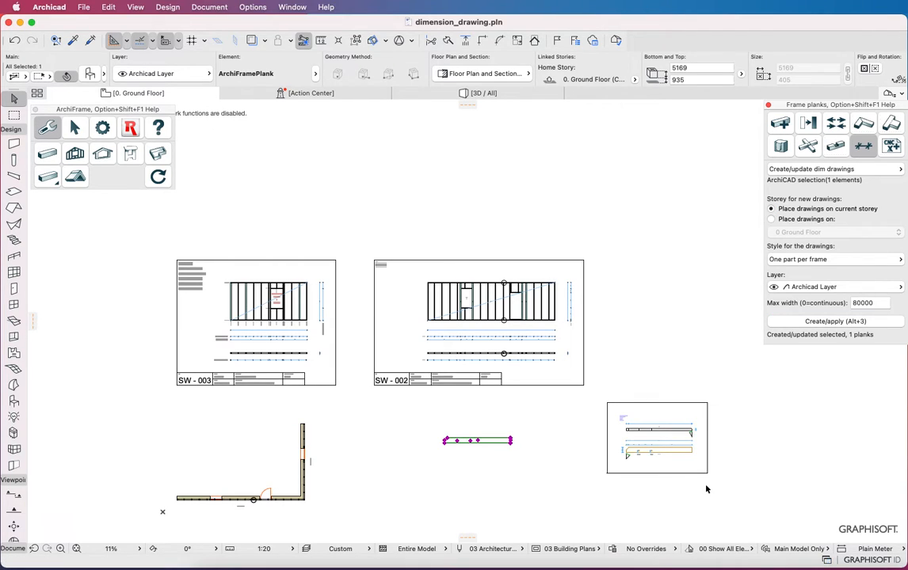
- Select all elements of the new plank drawing and examine its overall layout
left_click(600, 393)
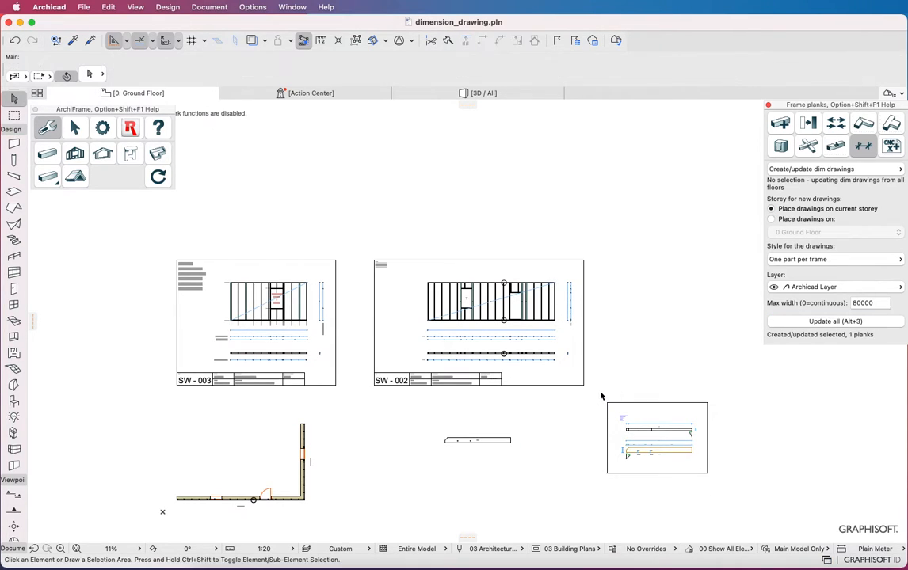
left_click(728, 493)
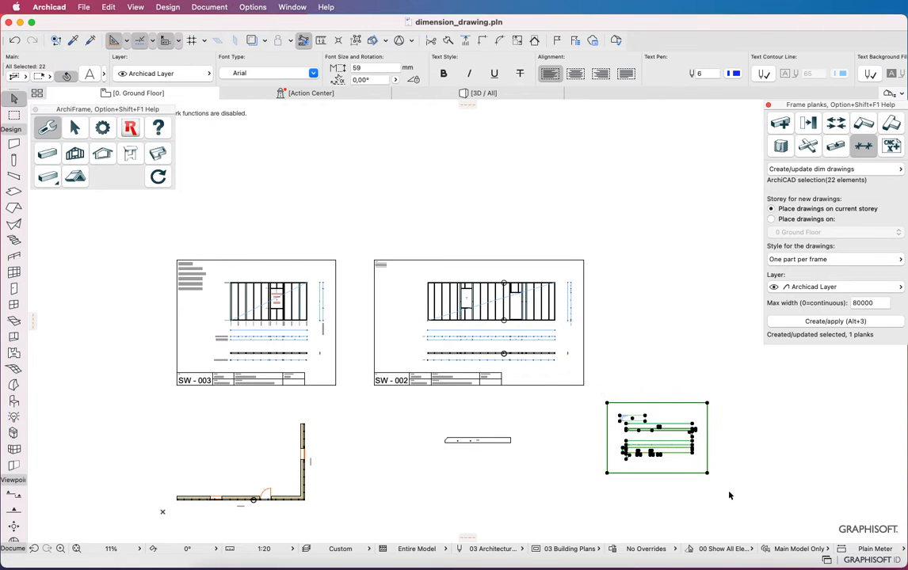
scroll(729, 494, "up", 2)
scroll(729, 496, "up", 3)
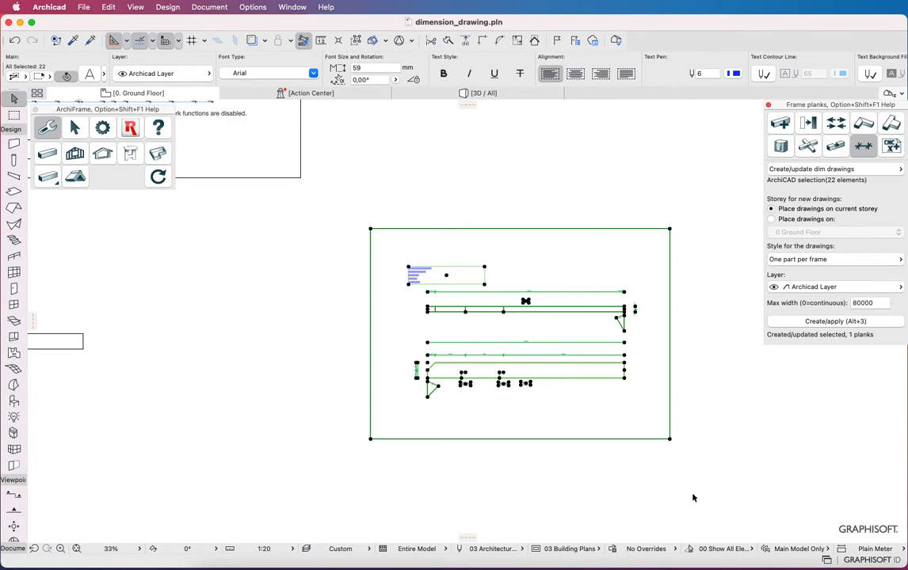
scroll(698, 481, "up", 2)
left_click(705, 476)
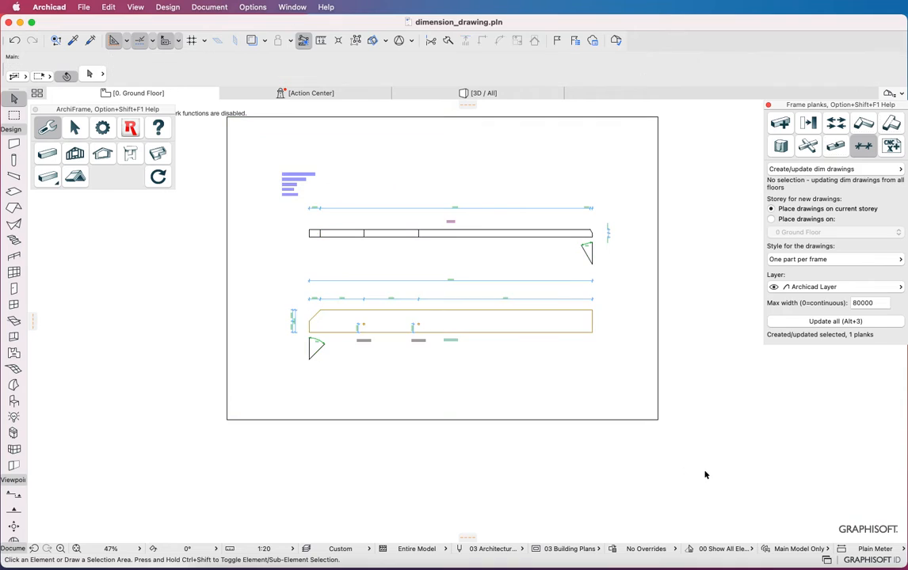
scroll(642, 144, "up", 2)
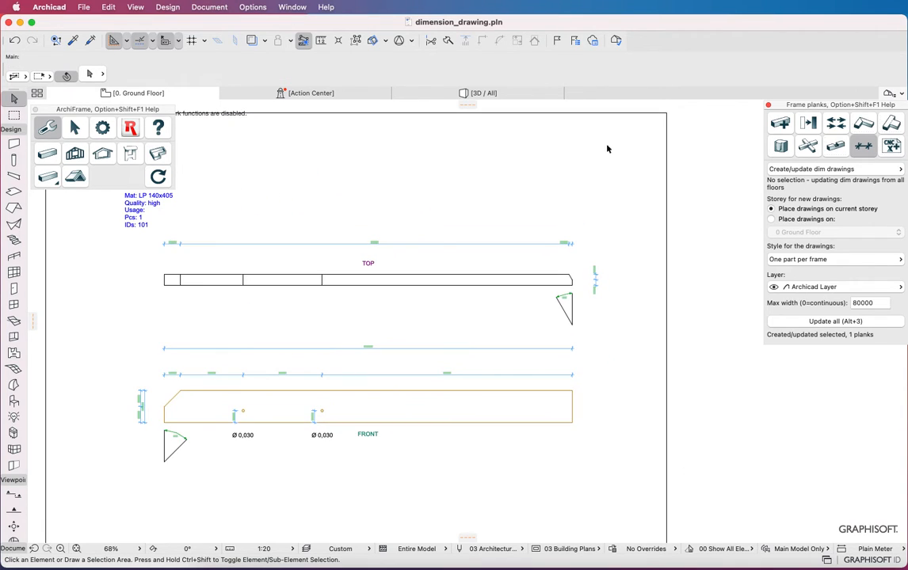
- Inspect the plank drawing's print frame, material text, top and front views, and overall length dimension one by one
left_click(670, 190)
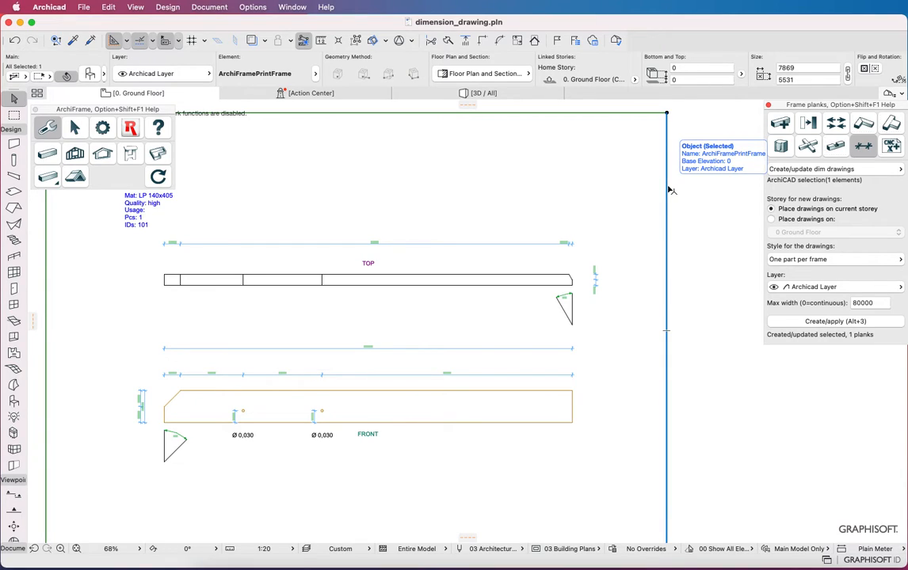
left_click(158, 207)
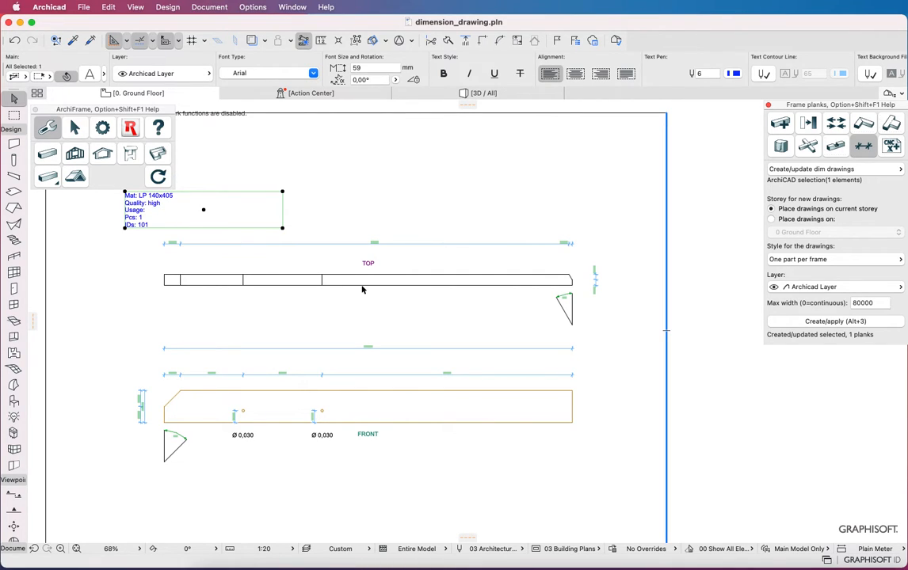
left_click(167, 287)
left_click(165, 425)
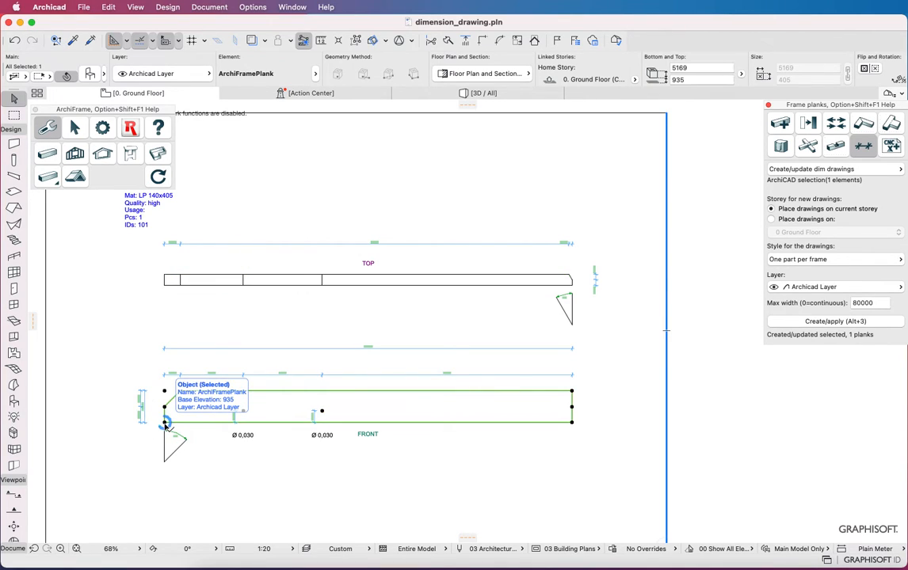
left_click(183, 354)
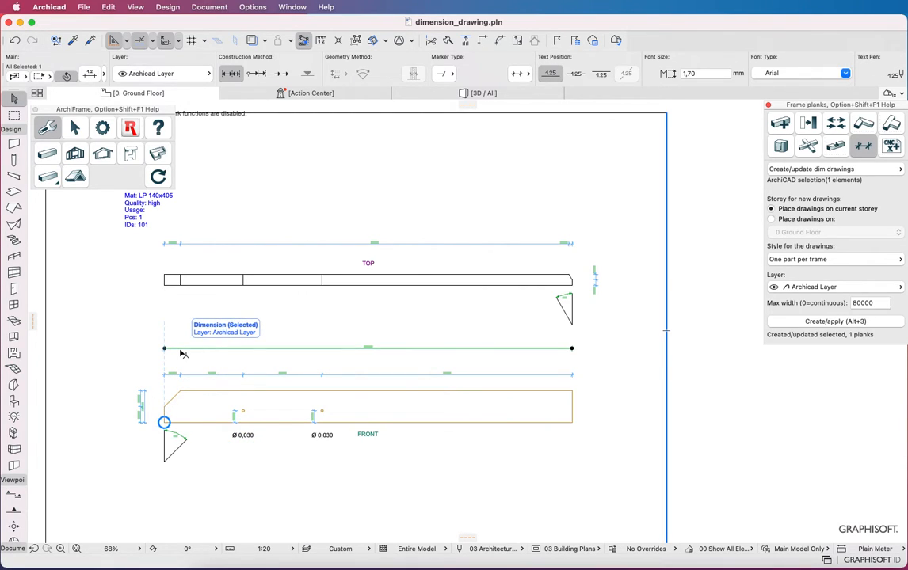
- Add a slightly sloping 140 x 405 block plank, about 5633 mm long, below the existing plank
scroll(268, 339, "down", 5)
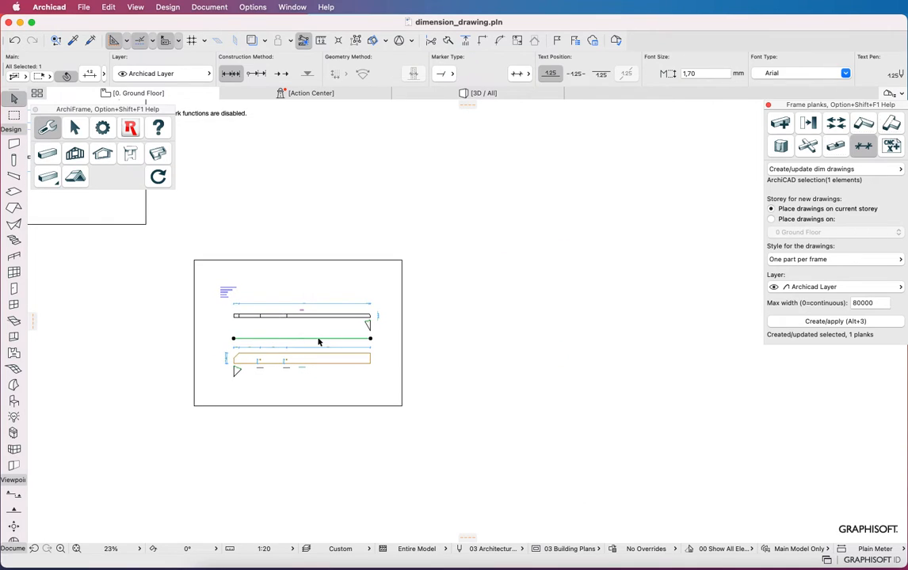
scroll(474, 319, "down", 2)
left_click(531, 355)
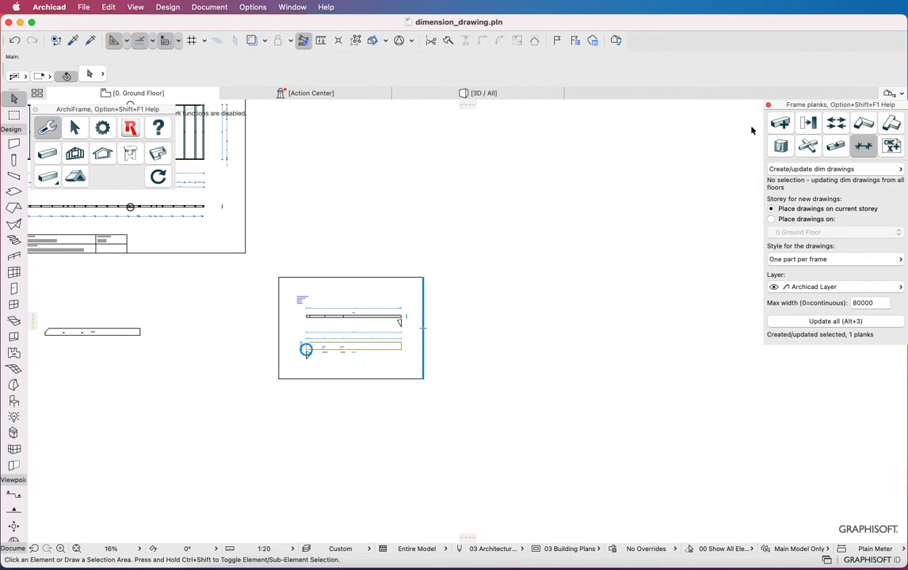
left_click(780, 123)
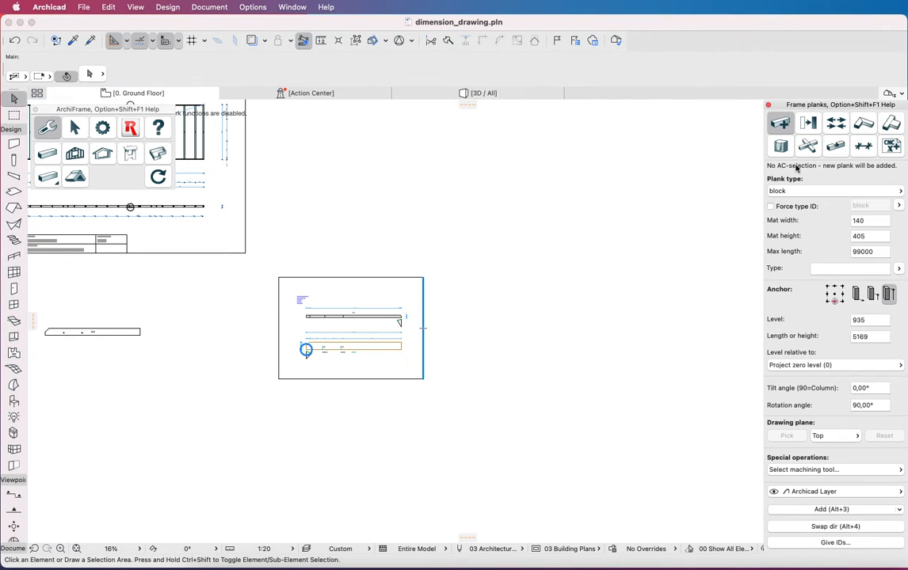
left_click(800, 514)
left_click(117, 409)
left_click(217, 432)
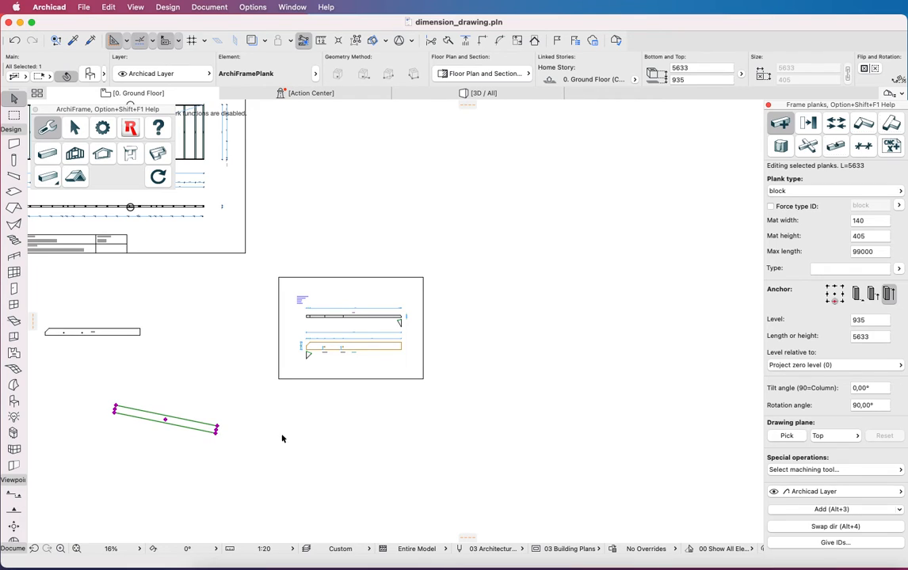
- Create a One part per frame dimension drawing of the sloping plank and place it below the first plank's drawing
left_click(863, 148)
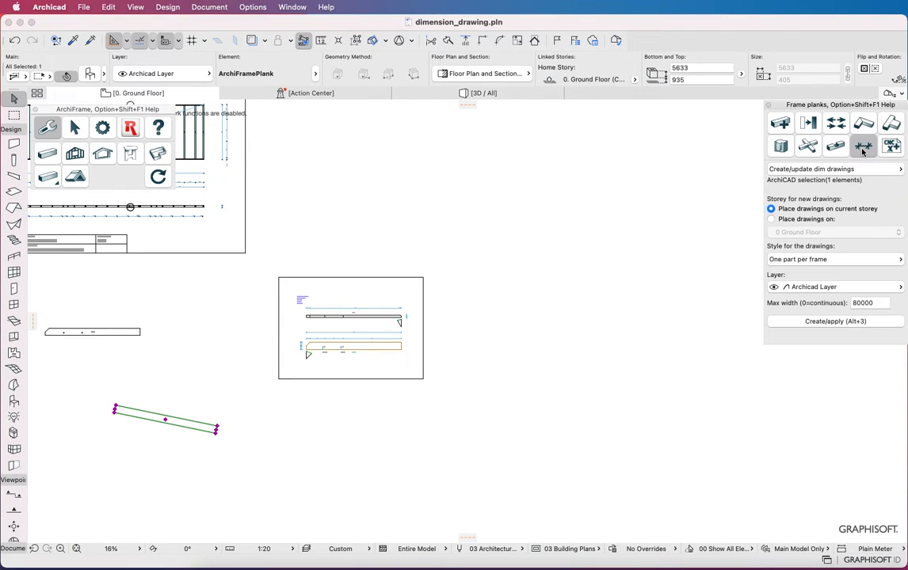
left_click(808, 321)
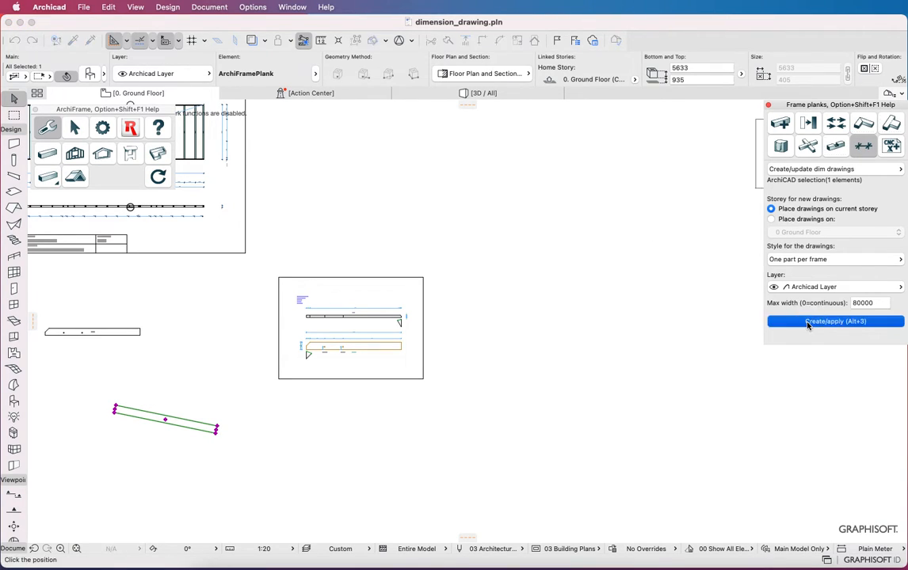
left_click(251, 484)
- Examine the sloping plank's drawing, then compare it with the views, dimensions, angles and drillings in the first plank's drawing
scroll(308, 493, "up", 3)
scroll(300, 491, "up", 5)
scroll(332, 432, "up", 5)
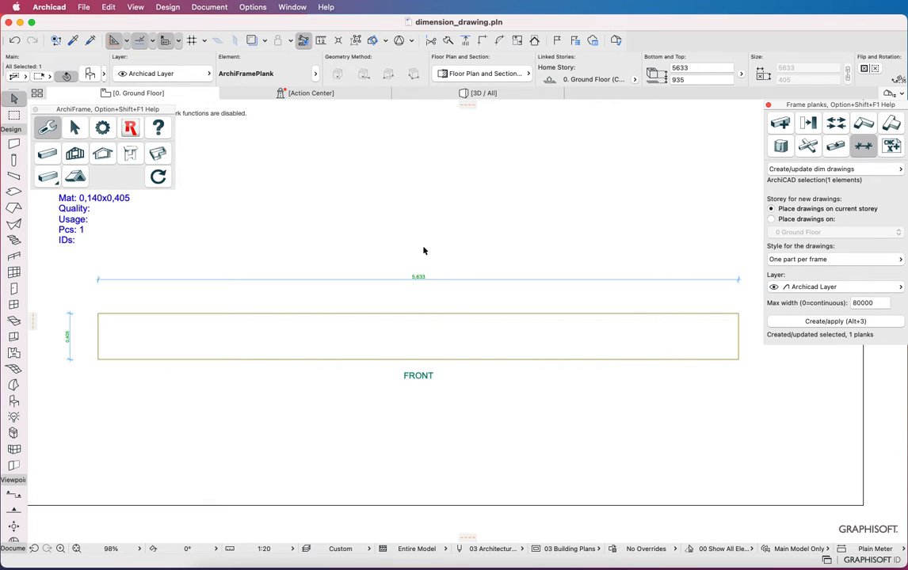
scroll(419, 244, "down", 10)
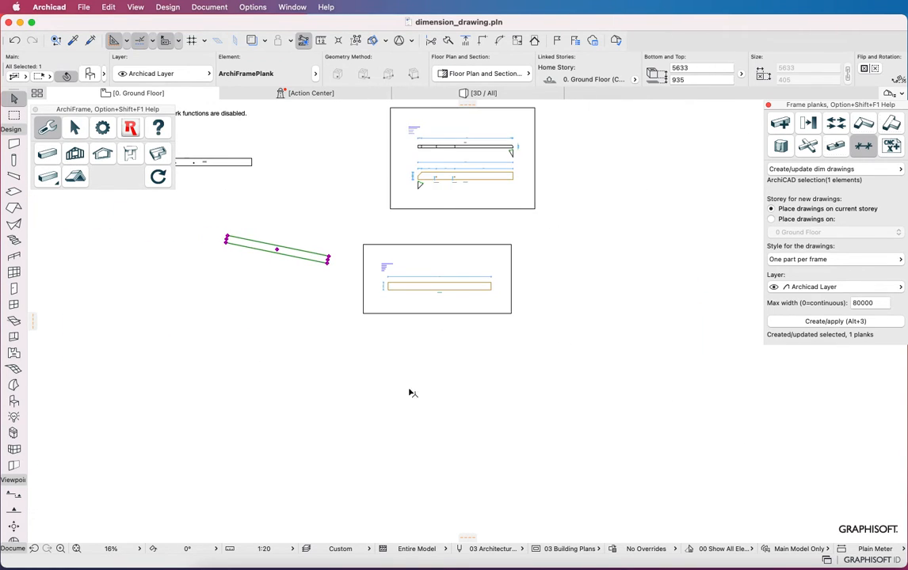
left_click(358, 351)
left_click(252, 163)
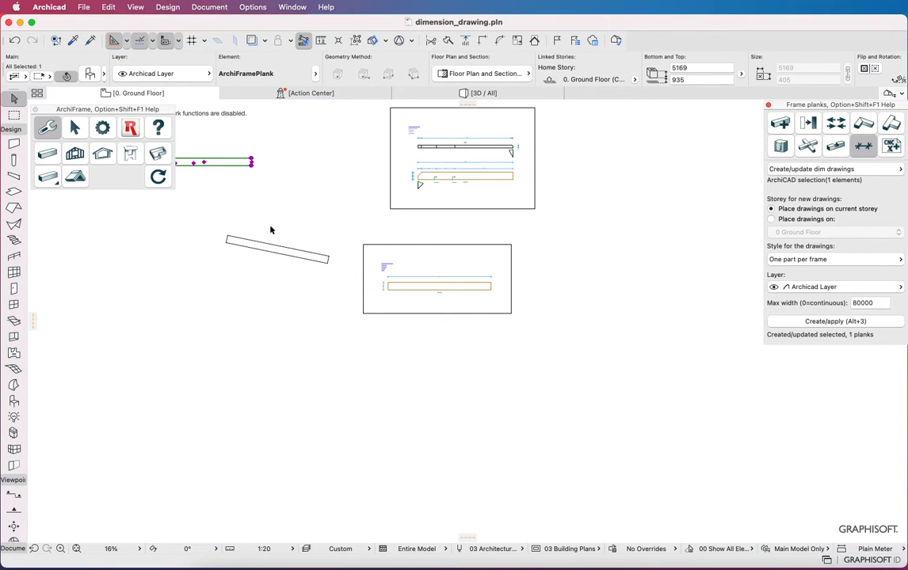
scroll(476, 135, "up", 8)
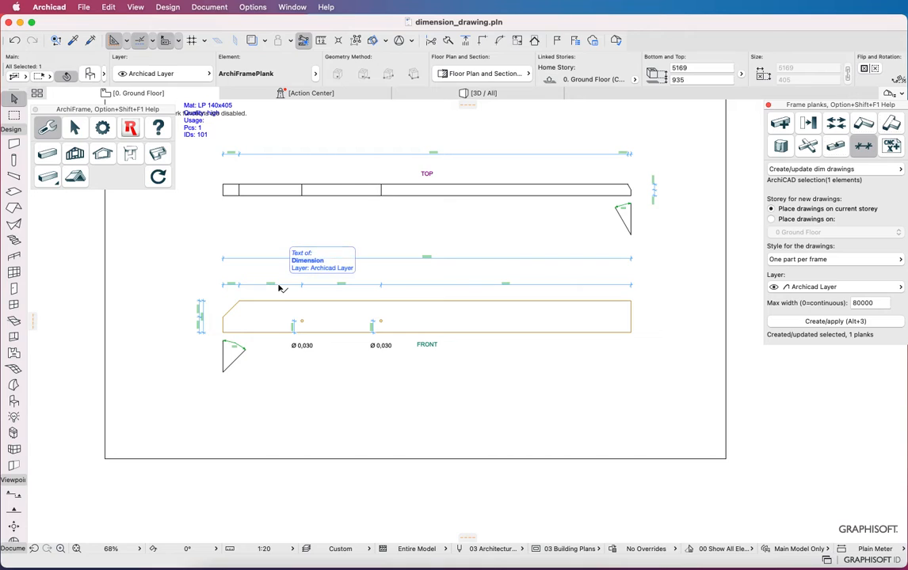
scroll(282, 288, "up", 5)
scroll(286, 290, "up", 1)
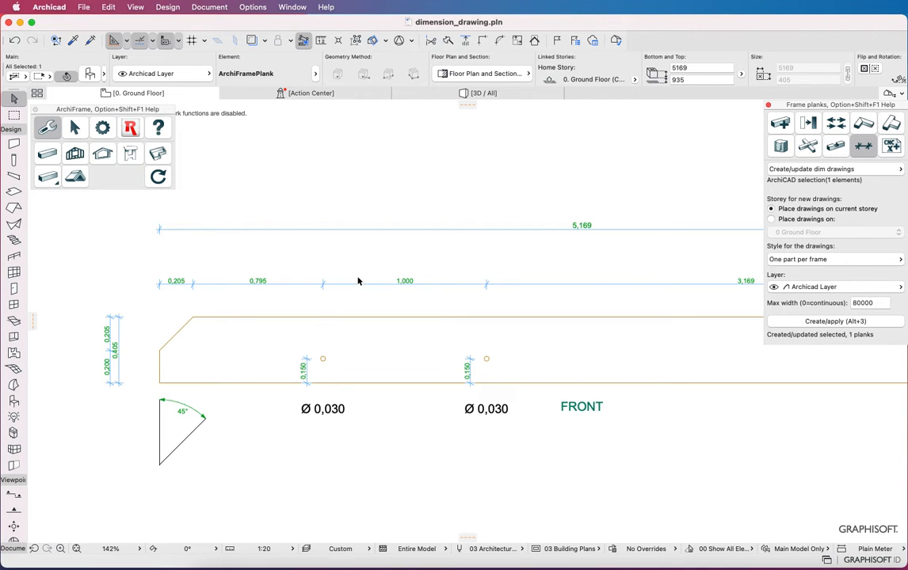
scroll(358, 282, "down", 12)
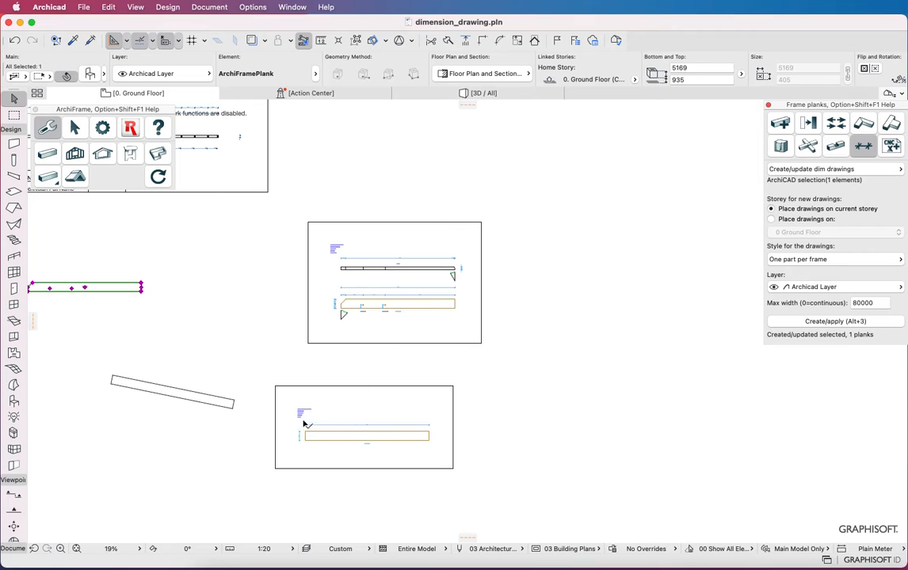
- Add a front-side drilling at X 1111 with a 10 mm diameter to the sloping plank, and close the machinings palette
left_click(232, 406)
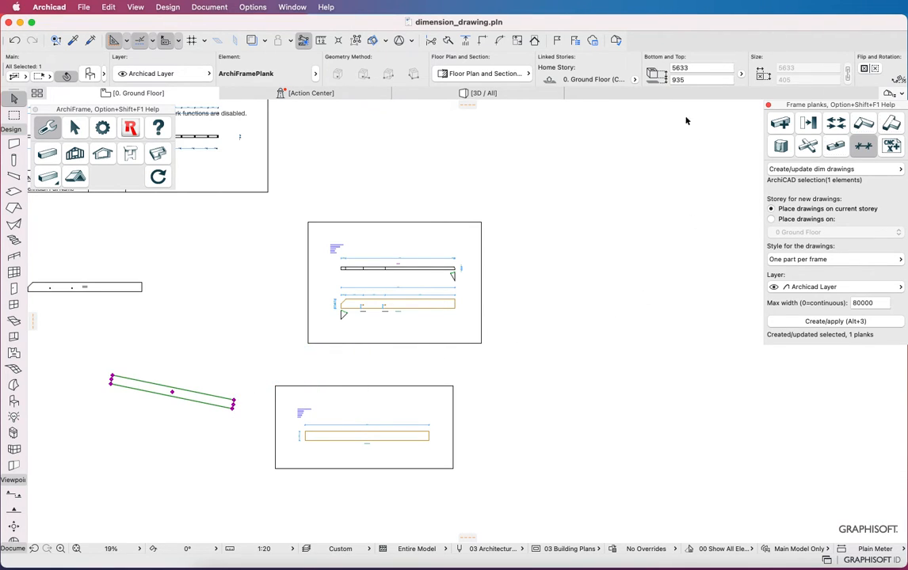
left_click(39, 159)
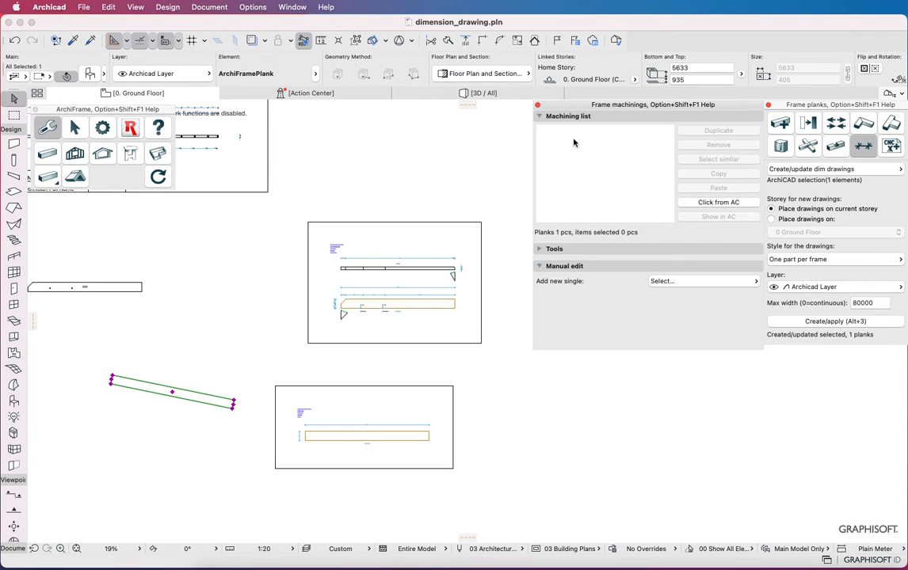
left_click(677, 281)
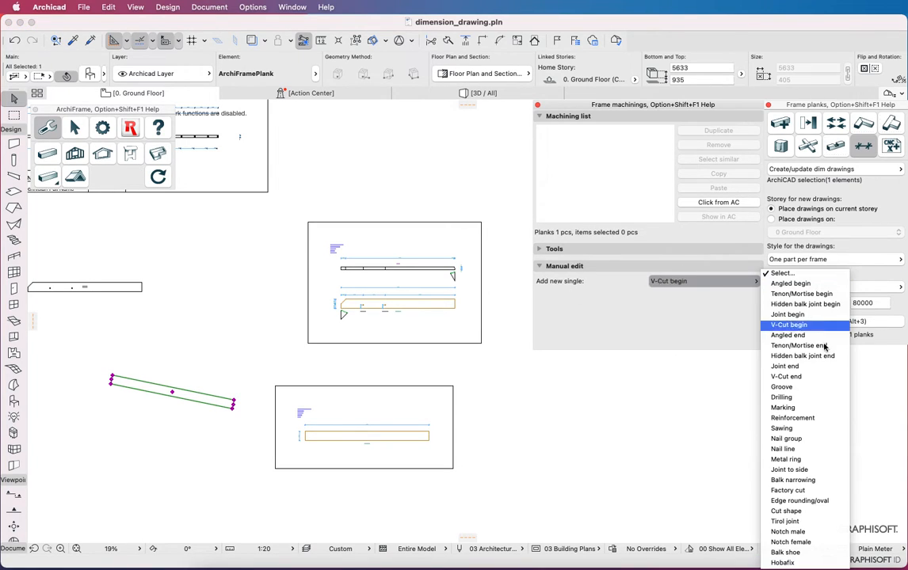
left_click(812, 398)
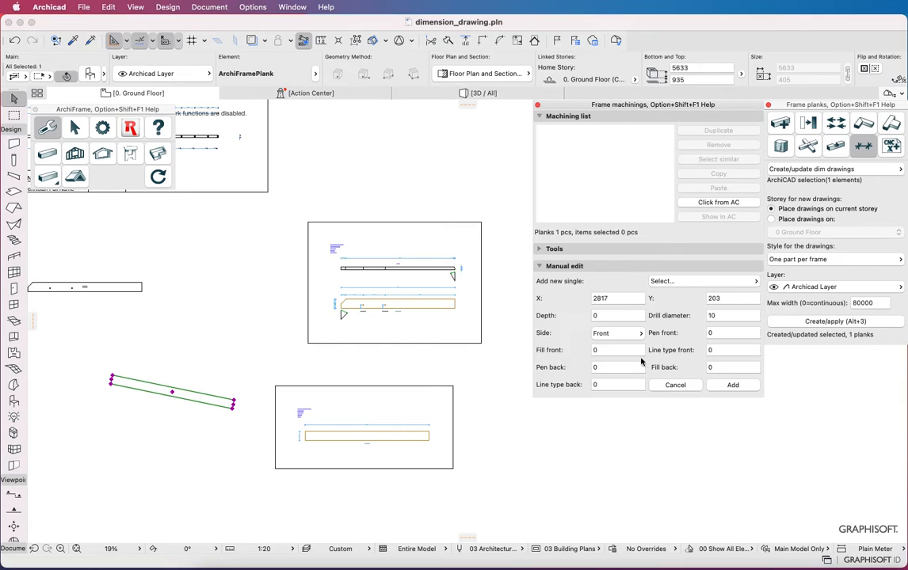
double_click(614, 298)
type("1111")
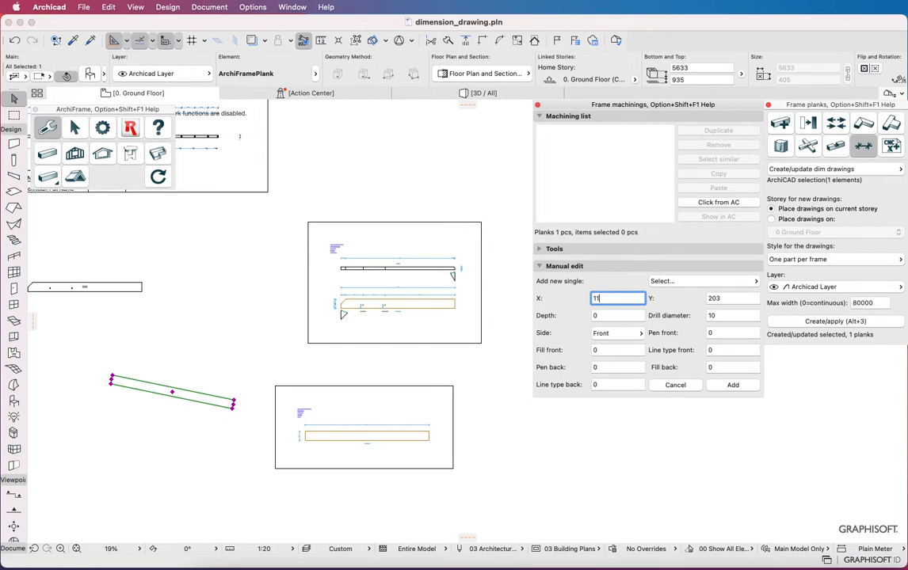
left_click(736, 385)
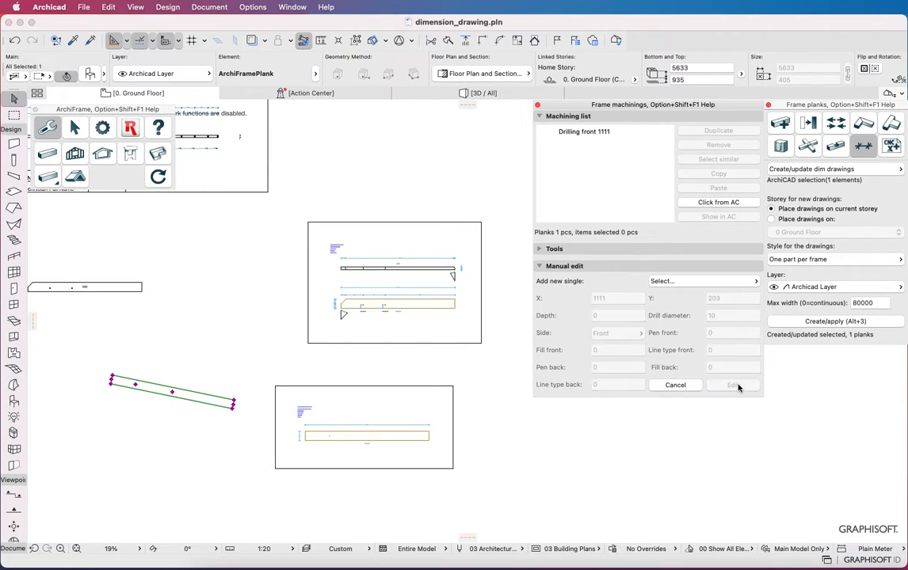
left_click(181, 431)
scroll(330, 432, "up", 5)
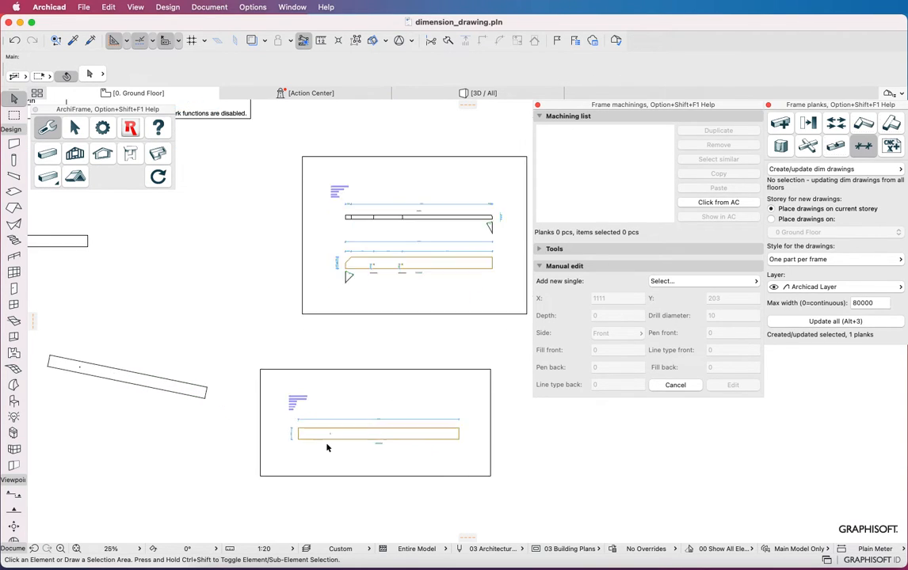
left_click(538, 104)
- Examine the drilling and the material text in the sloping plank's dimension drawing
scroll(338, 450, "up", 3)
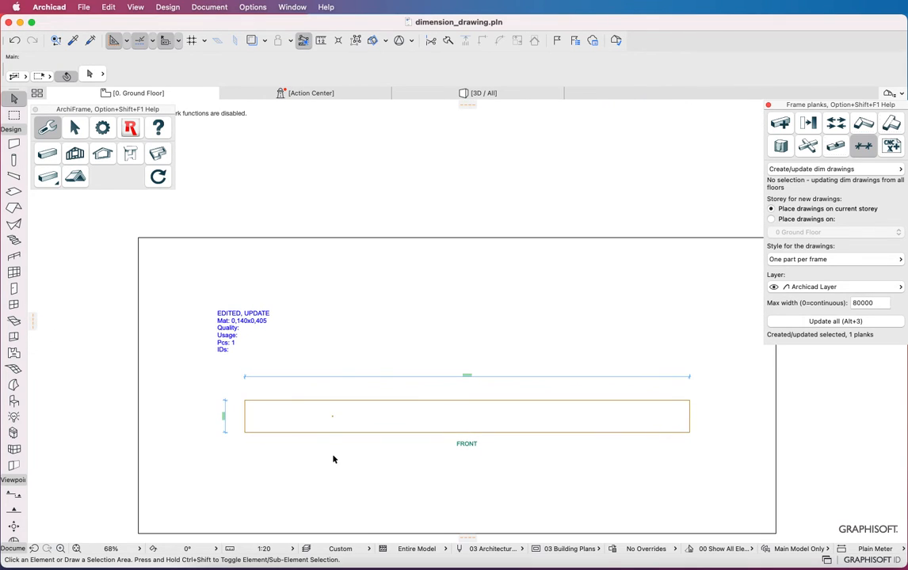
left_click(333, 420)
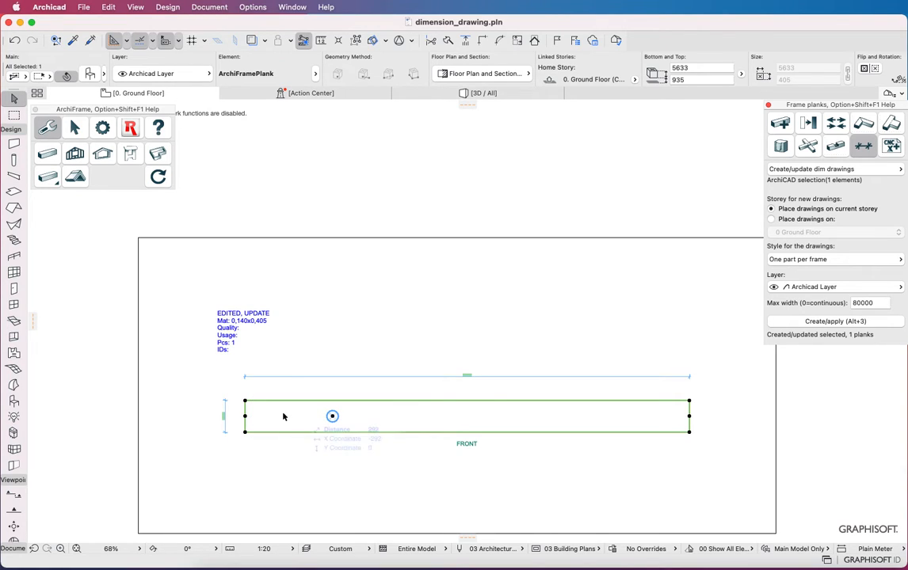
left_click(237, 331)
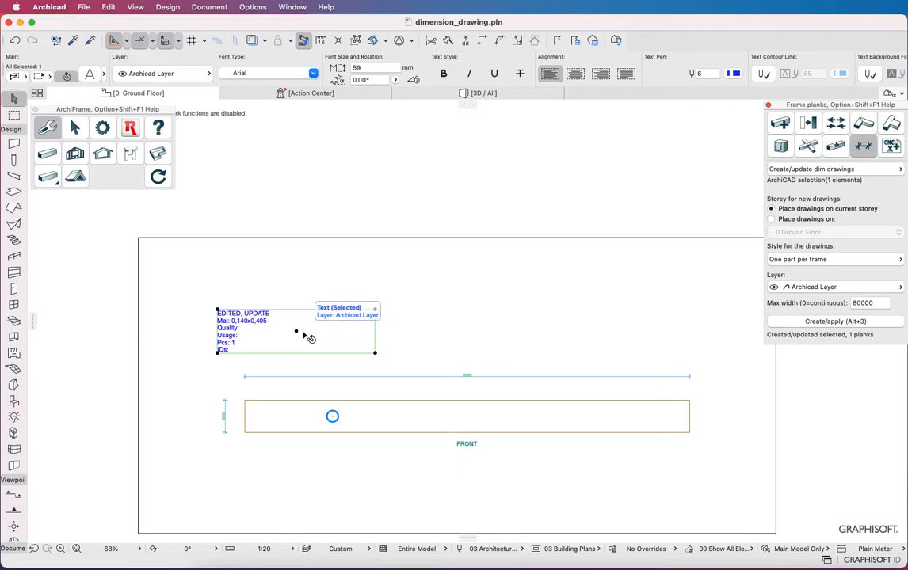
- Update the dimension drawing of the sloping plank in the One part per frame style
scroll(111, 302, "down", 5)
left_click(175, 314)
scroll(189, 360, "down", 2)
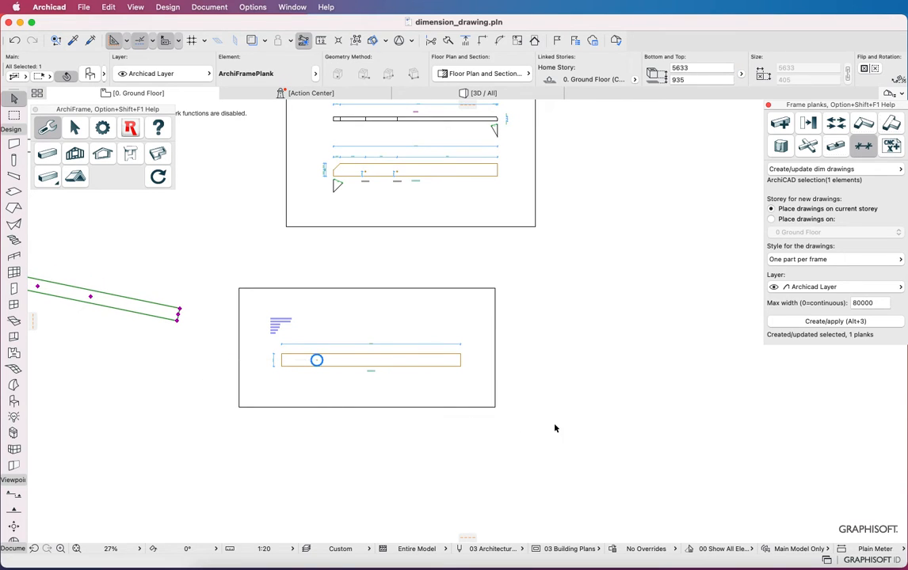
scroll(567, 426, "down", 2)
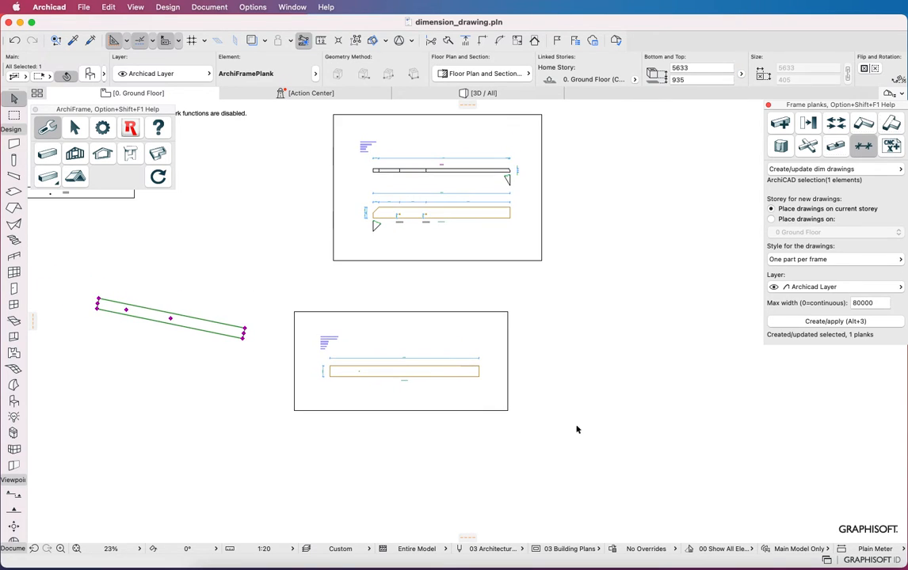
left_click(781, 323)
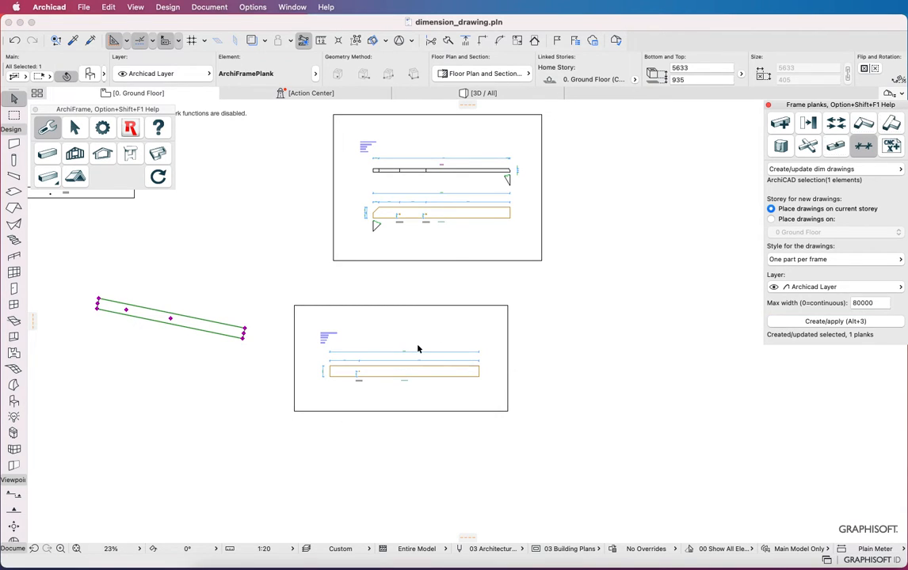
- Inspect the drilling's position dimensions and diameter label in the sloping plank's updated drawing
scroll(375, 355, "up", 5)
scroll(375, 355, "up", 6)
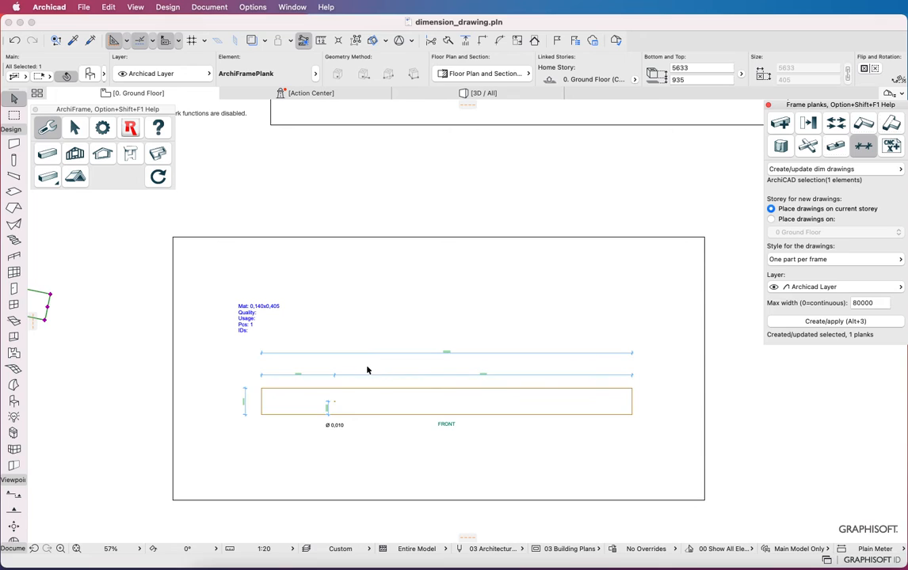
left_click(279, 374)
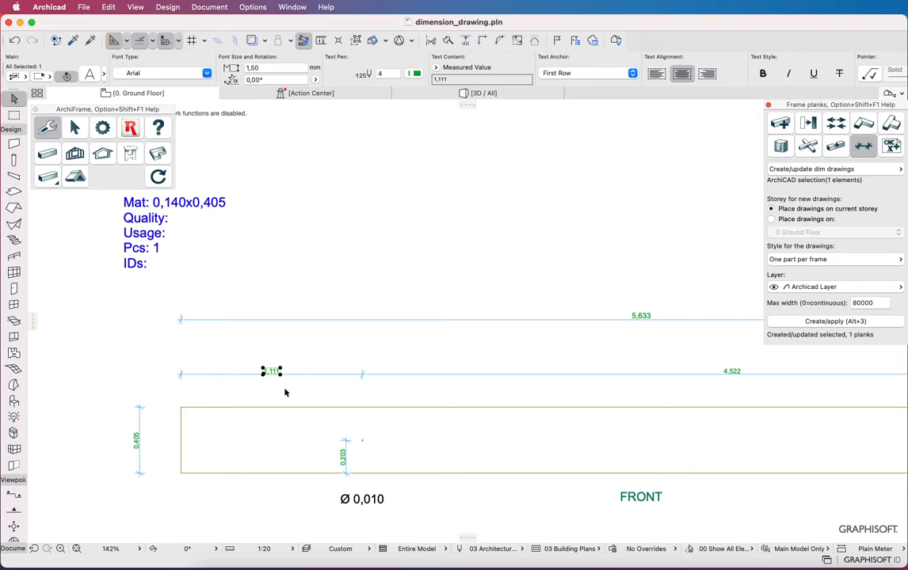
scroll(337, 322, "down", 6)
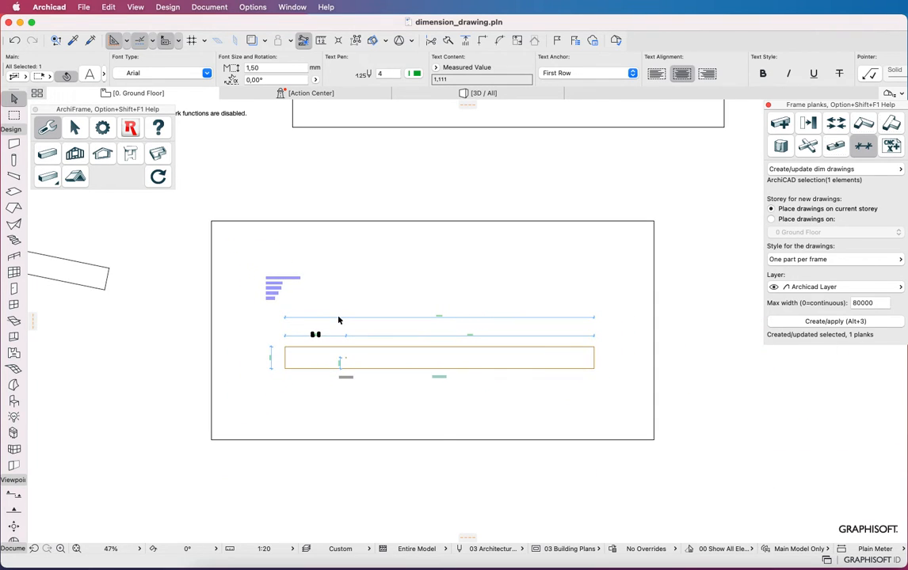
scroll(338, 322, "down", 1)
left_click(237, 397)
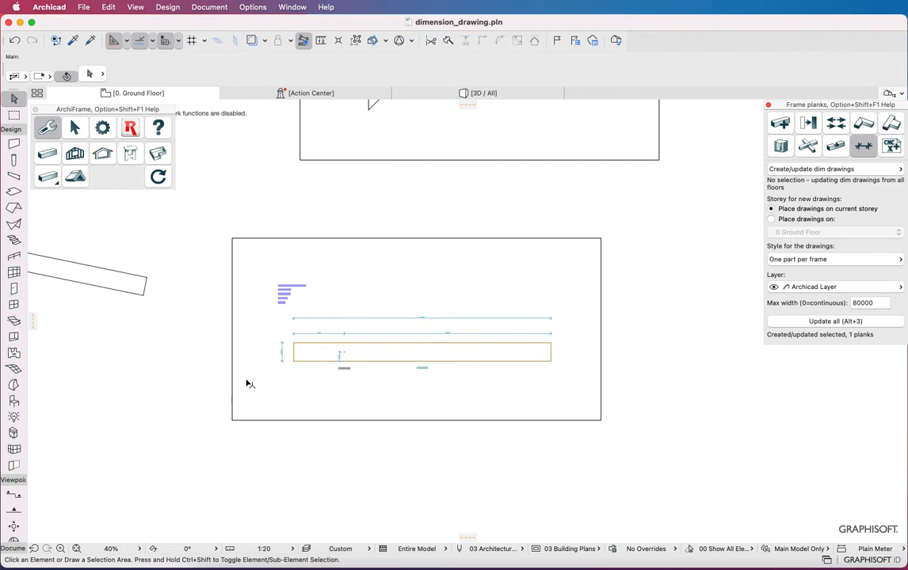
- Select all elements of the sloping plank's drawing to check what it consists of, and clear the selection
mouse_move(210, 225)
left_mouse_down()
mouse_move(345, 280)
mouse_move(630, 428)
mouse_move(643, 449)
left_mouse_up()
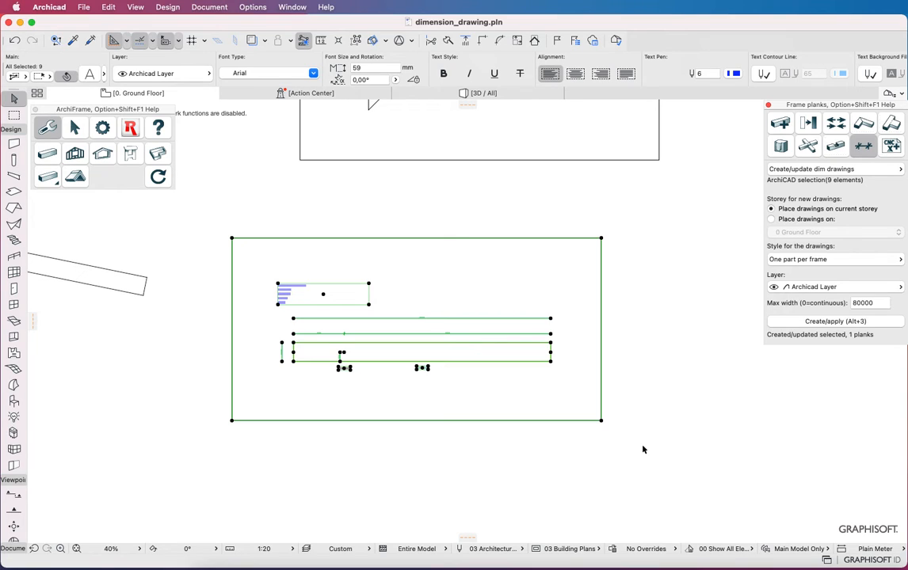
key("Escape")
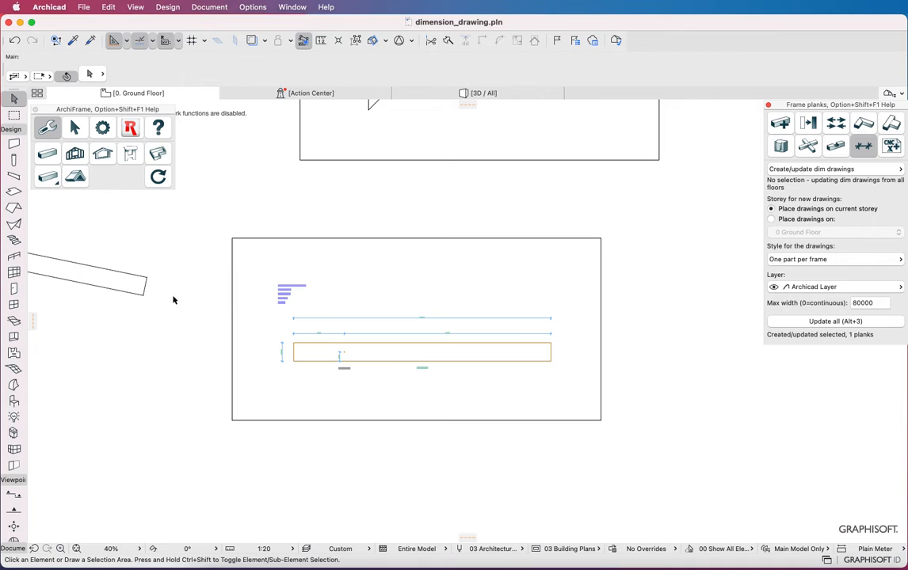
scroll(475, 425, "down", 4)
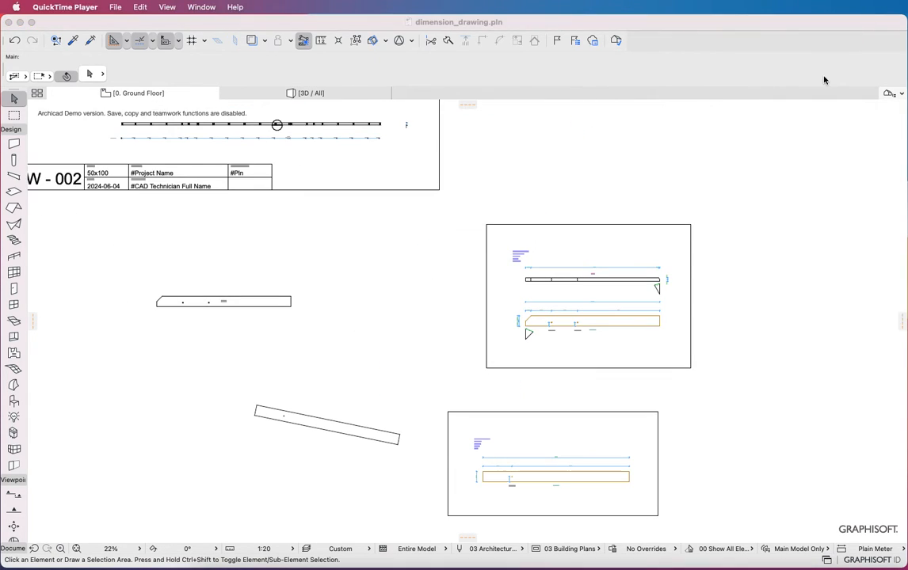
left_click(822, 81)
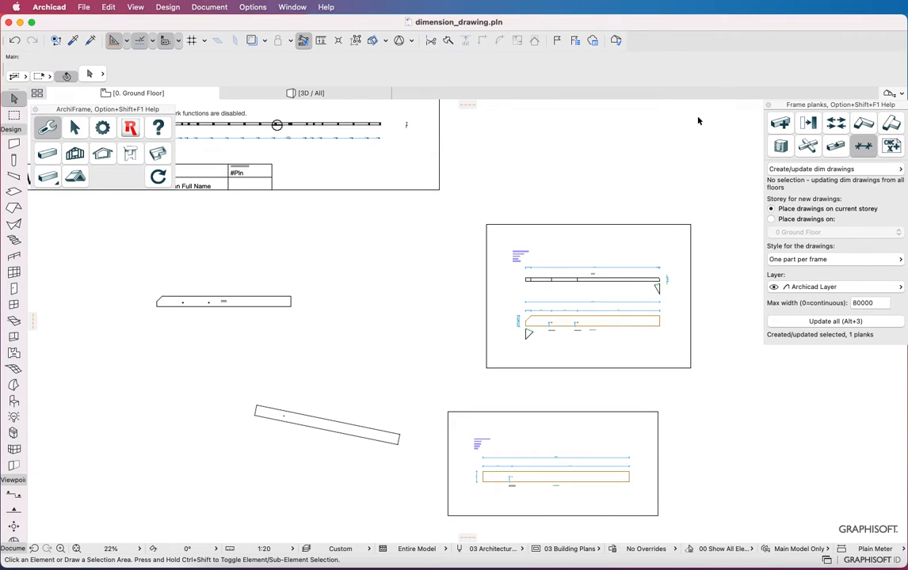
mouse_move(433, 389)
left_mouse_down()
mouse_move(507, 450)
mouse_move(676, 528)
left_mouse_up()
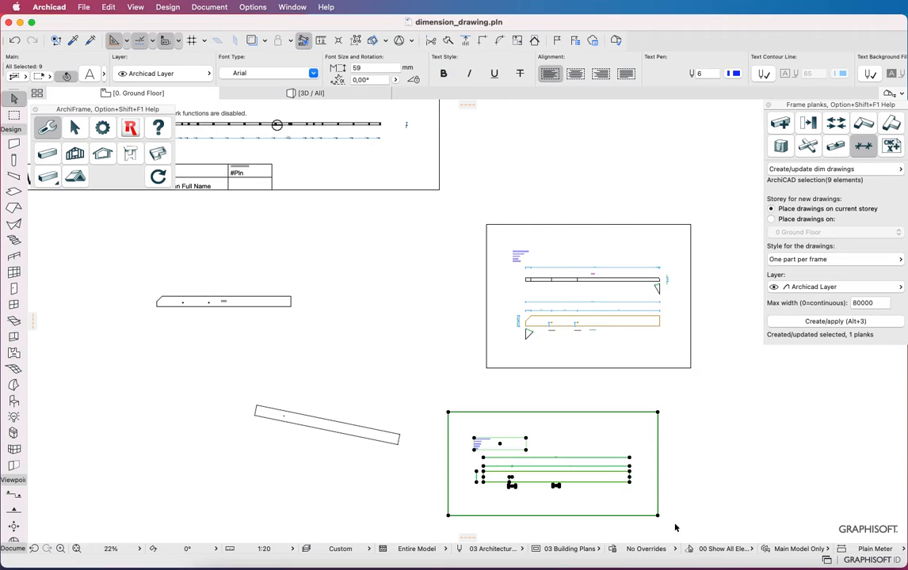
left_click(462, 494)
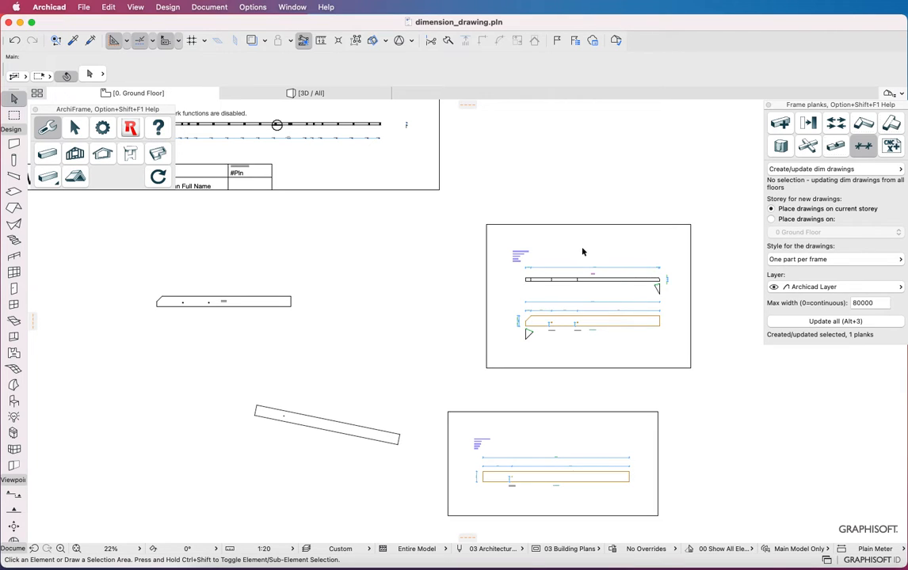
- Select the plank in the first drawing's top view and examine how it relates to the front view
scroll(693, 313, "up", 3)
scroll(693, 311, "up", 5)
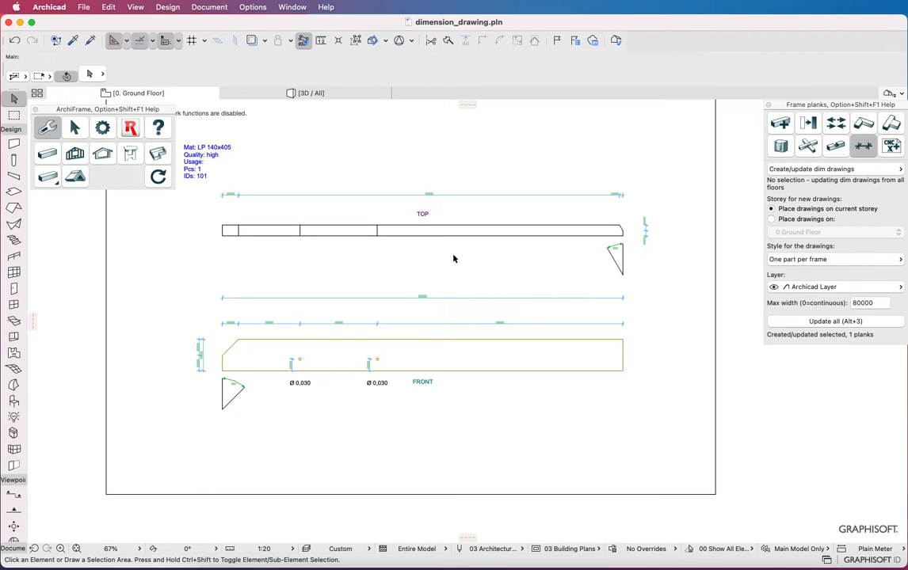
left_click(225, 239)
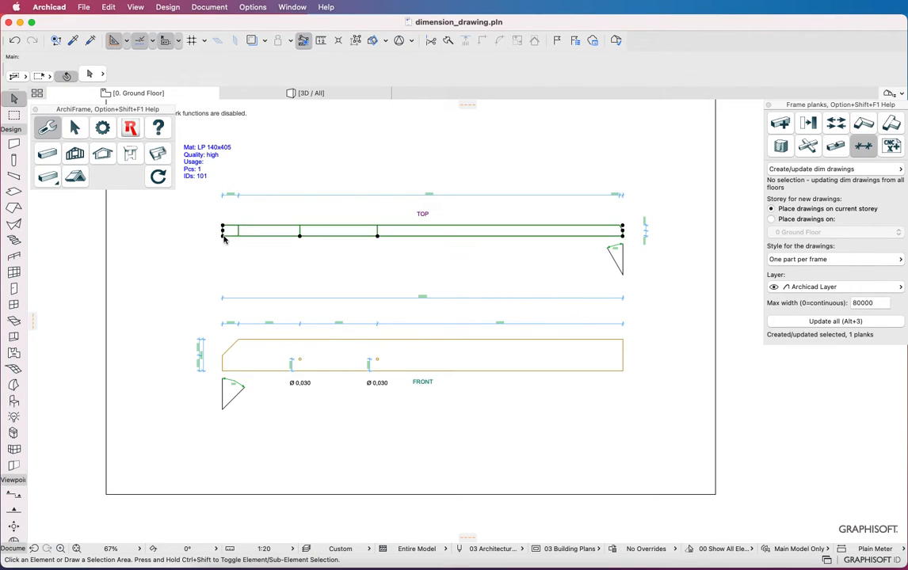
left_click(222, 234)
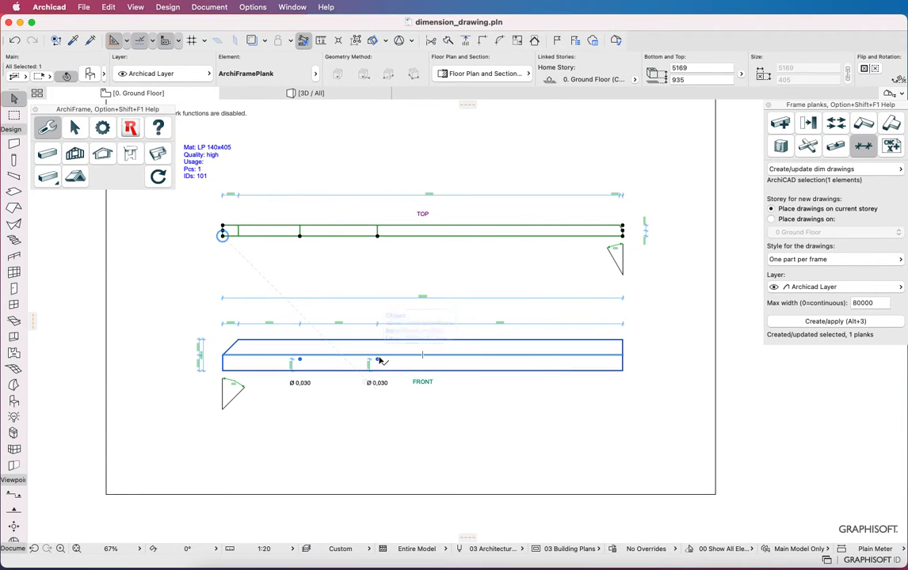
left_click(422, 433)
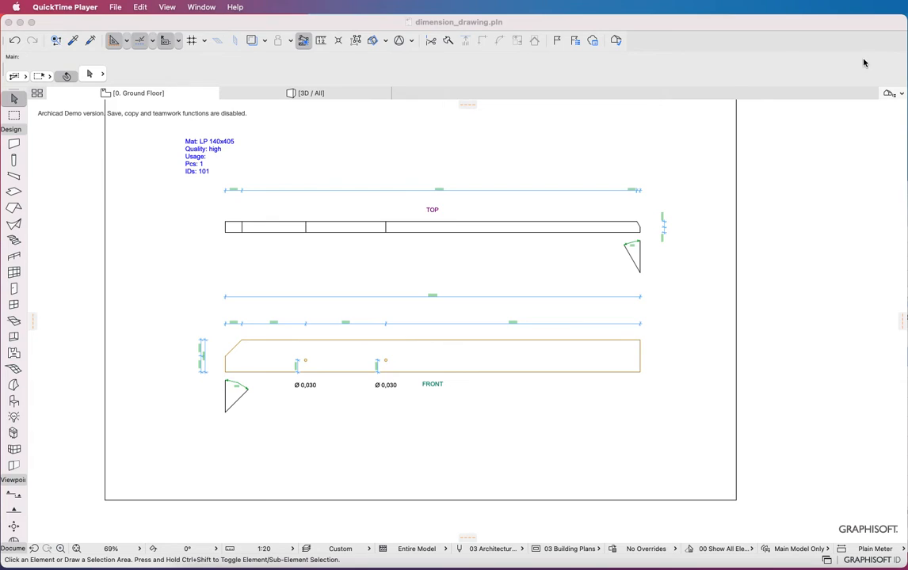
- Move the Frame planks palette over the drawing and review the available dimension drawing styles, keeping One part per frame
left_click(861, 61)
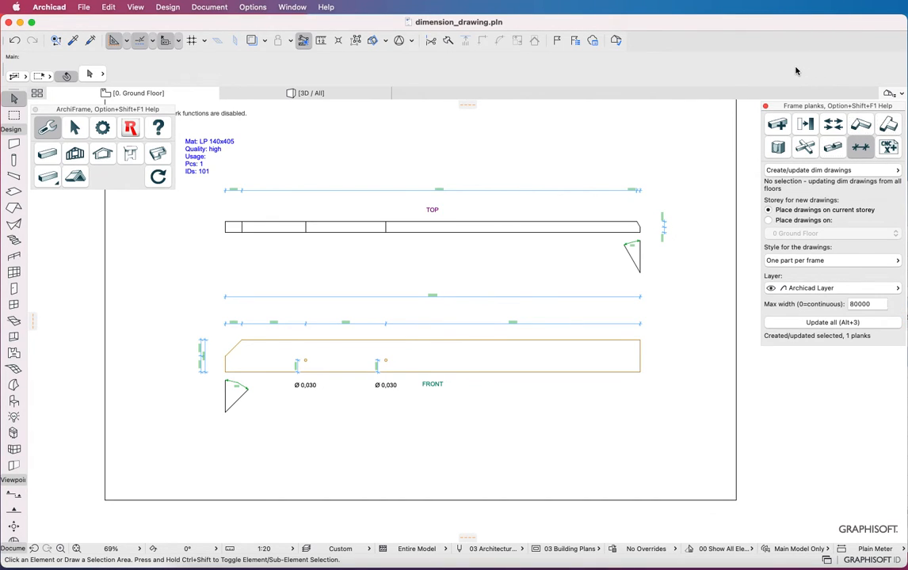
left_click_drag(832, 105, 635, 104)
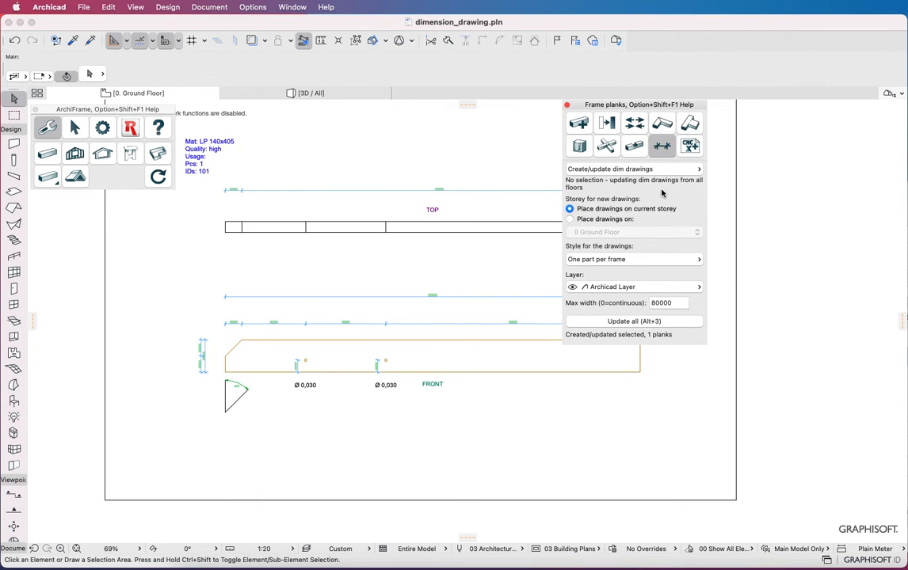
left_click(660, 265)
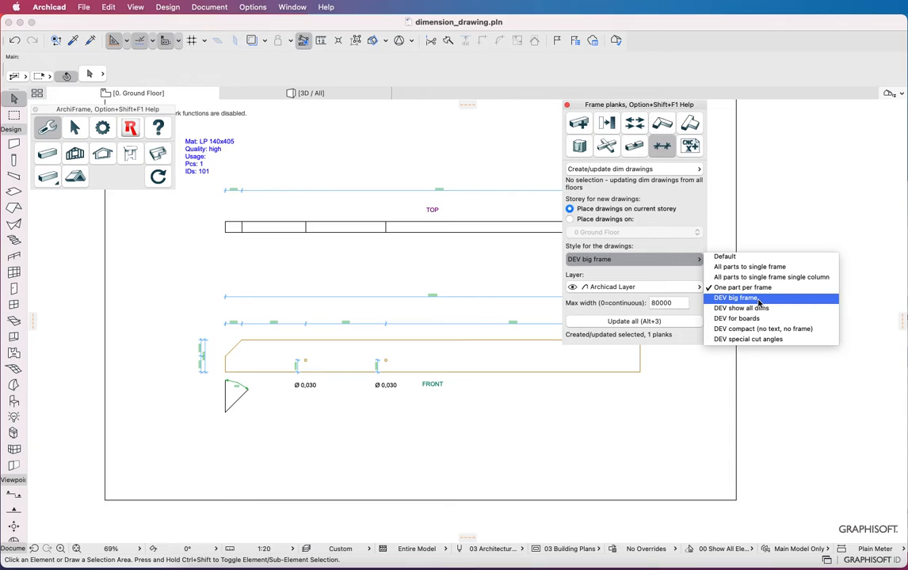
key("Return")
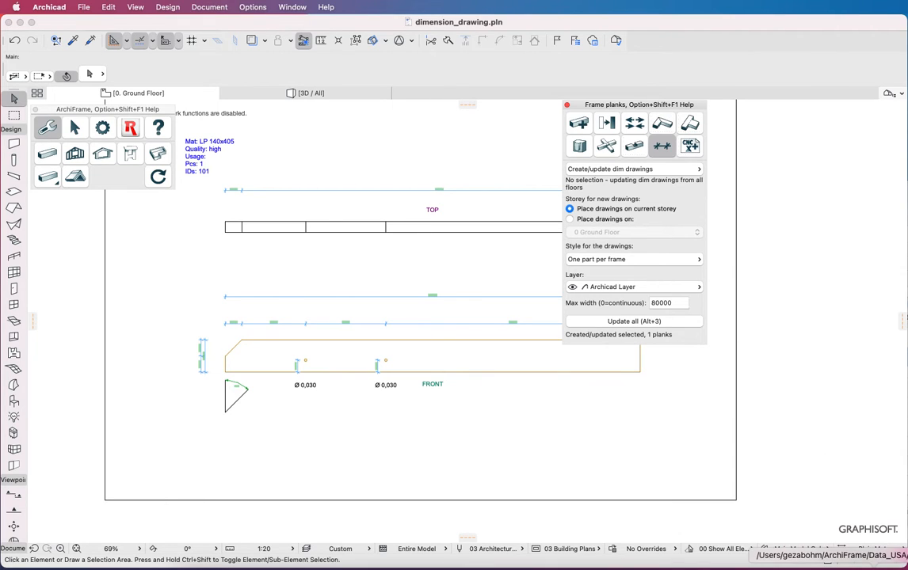
- Switch to ArchiFrameBlocks.xml in Double Commander's editor and locate the dimdrawings section that lists the dimension drawing styles
left_click(872, 568)
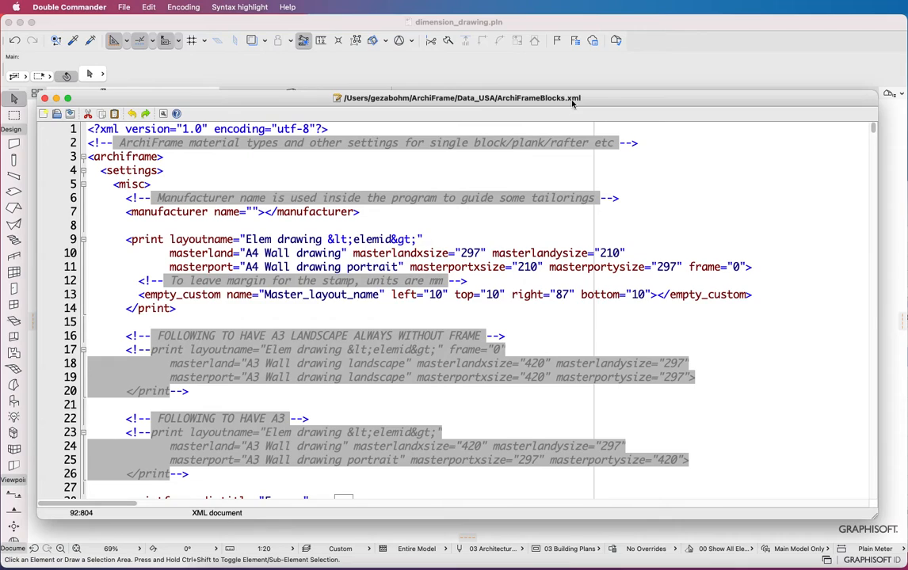
left_click(105, 130)
scroll(139, 301, "down", 3)
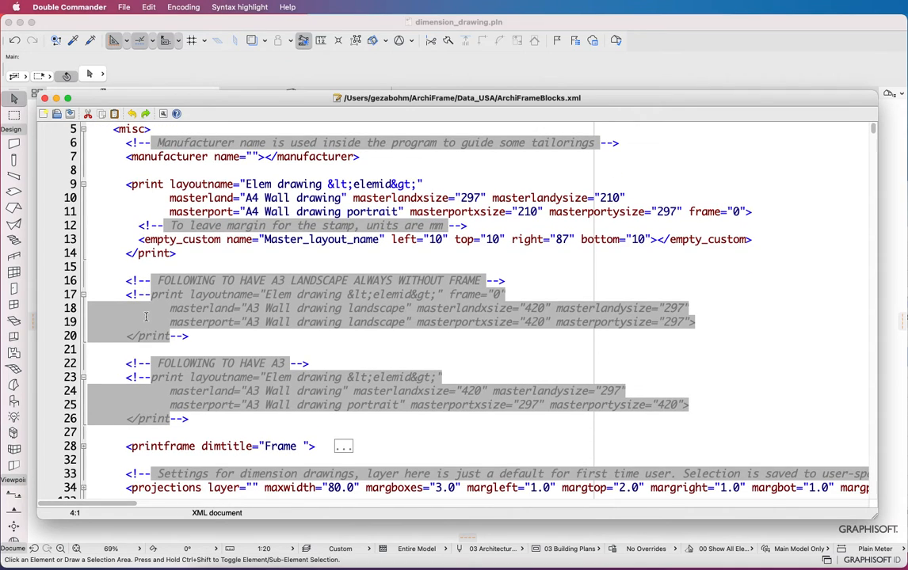
scroll(101, 293, "down", 3)
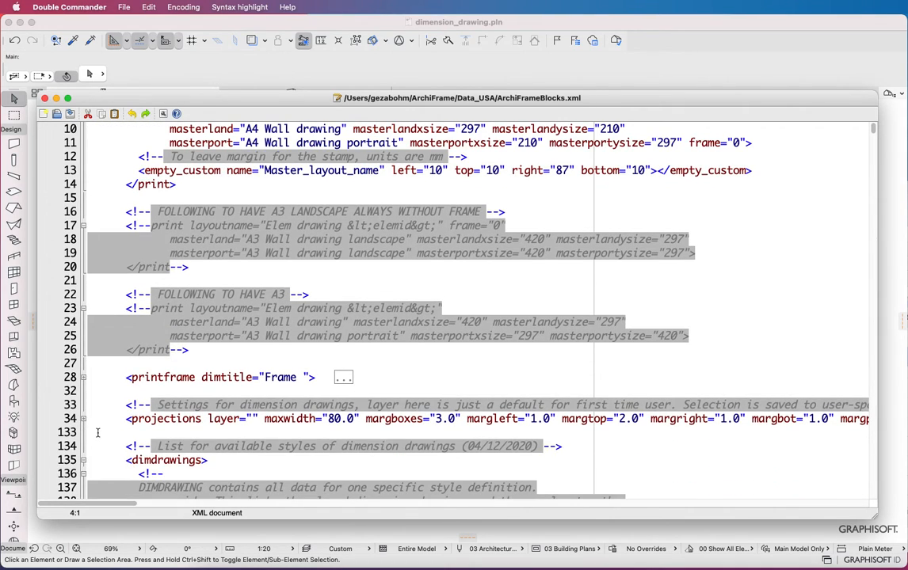
scroll(97, 433, "down", 3)
left_click_drag(107, 364, 240, 364)
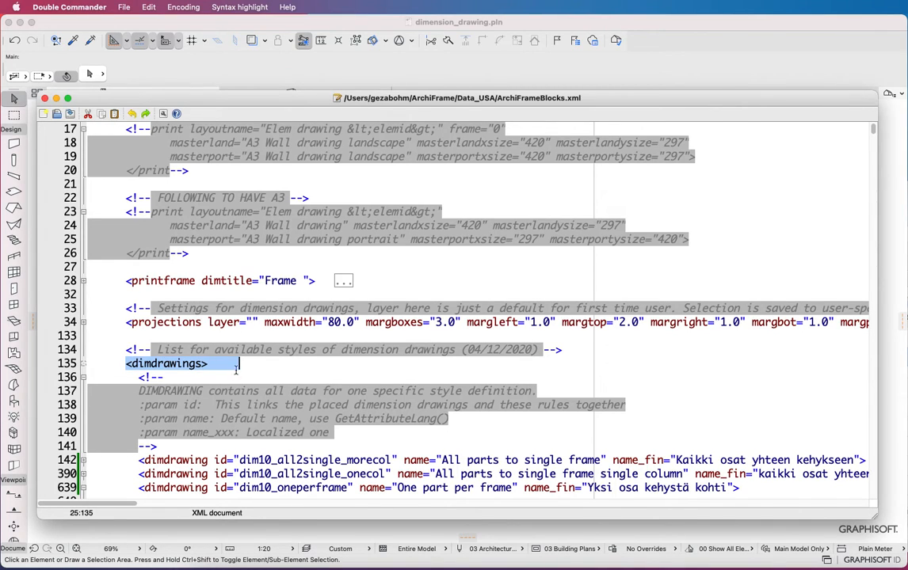
- Collapse the dim10_oneperframe definition so the whole list of dimdrawing styles can be read
left_click(201, 419)
scroll(204, 420, "down", 1)
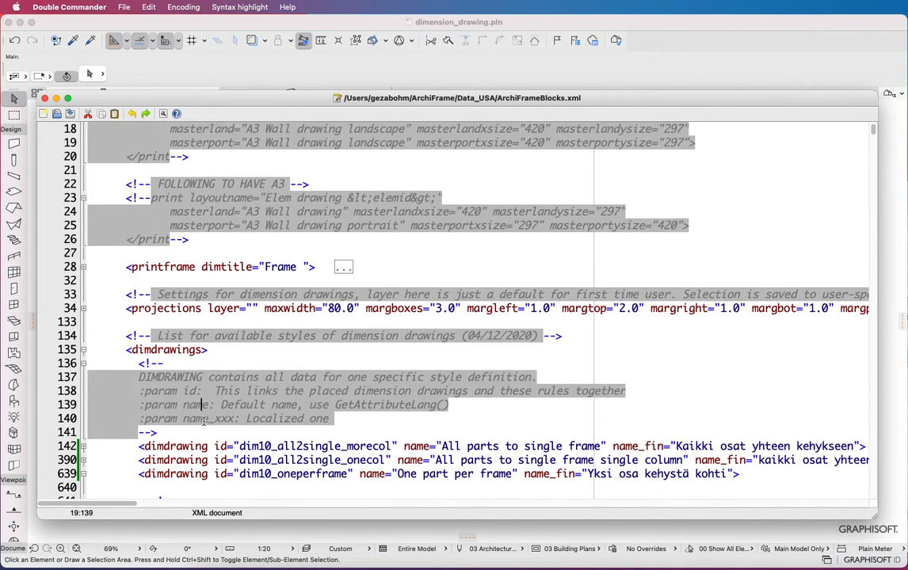
scroll(204, 422, "down", 3)
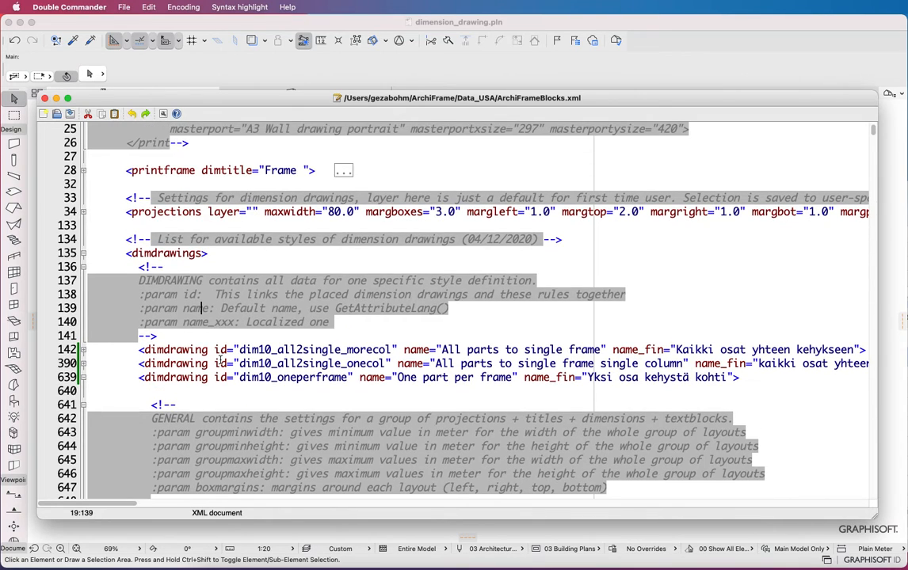
scroll(220, 359, "down", 3)
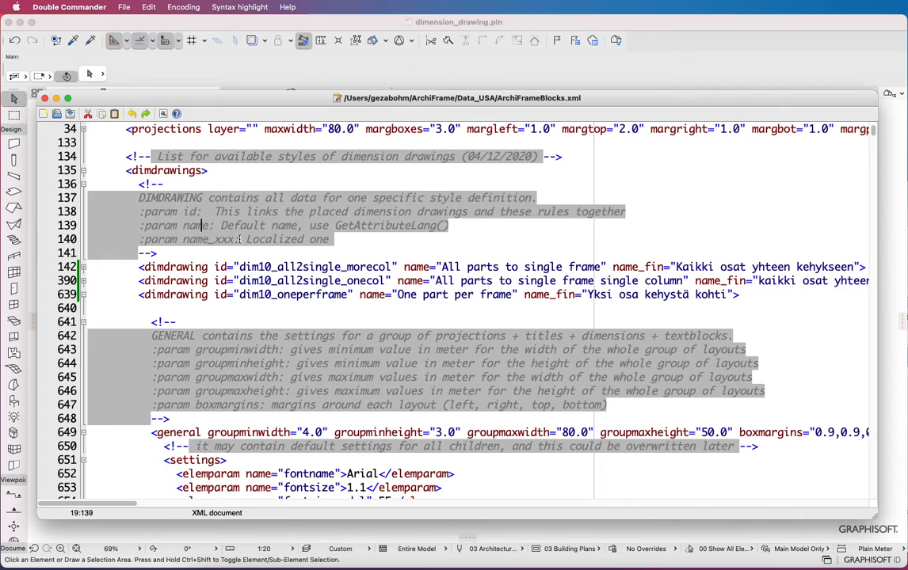
left_click(83, 296)
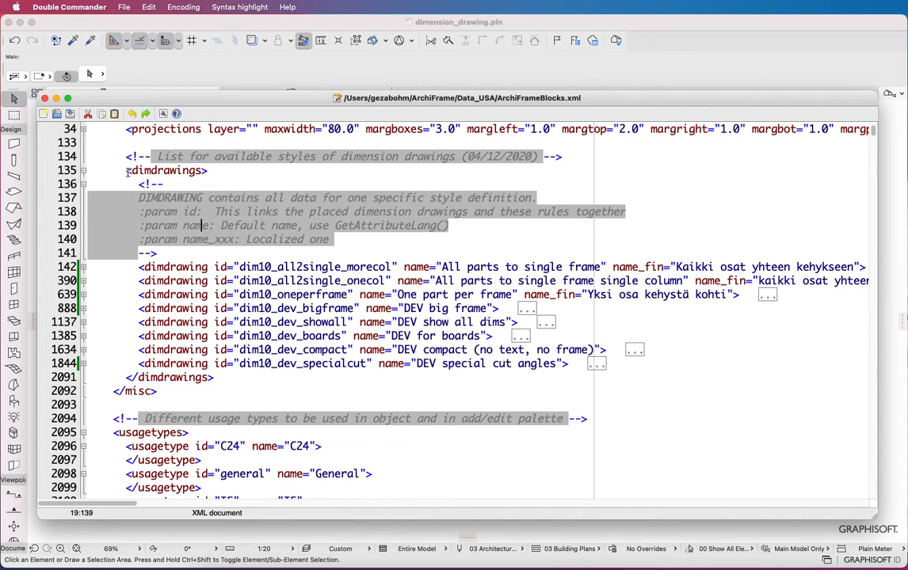
- Review the dimdrawing entries, highlighting the names All parts to single frame single column and All parts to single frame
left_click(169, 267)
left_click(174, 295)
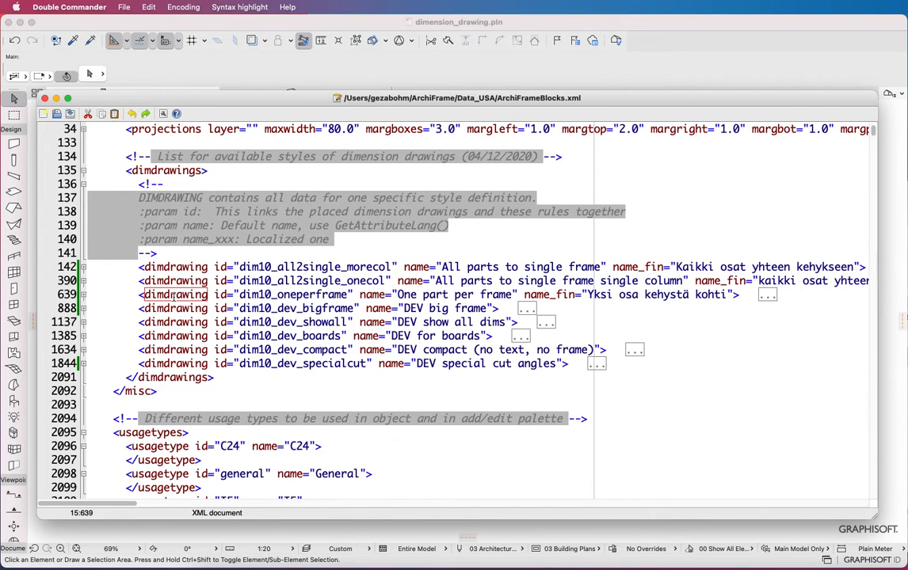
left_click(460, 280)
left_click_drag(434, 281, 689, 284)
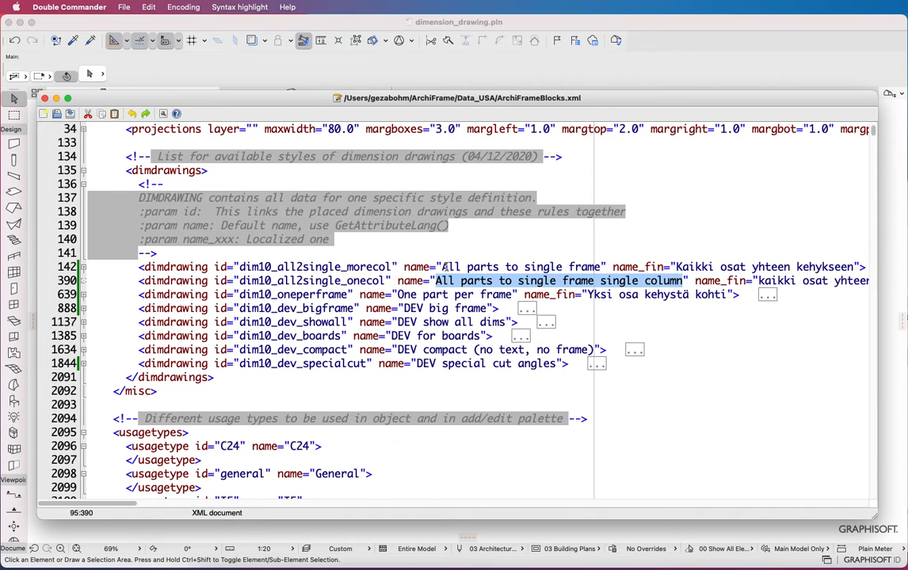
left_click_drag(441, 267, 600, 267)
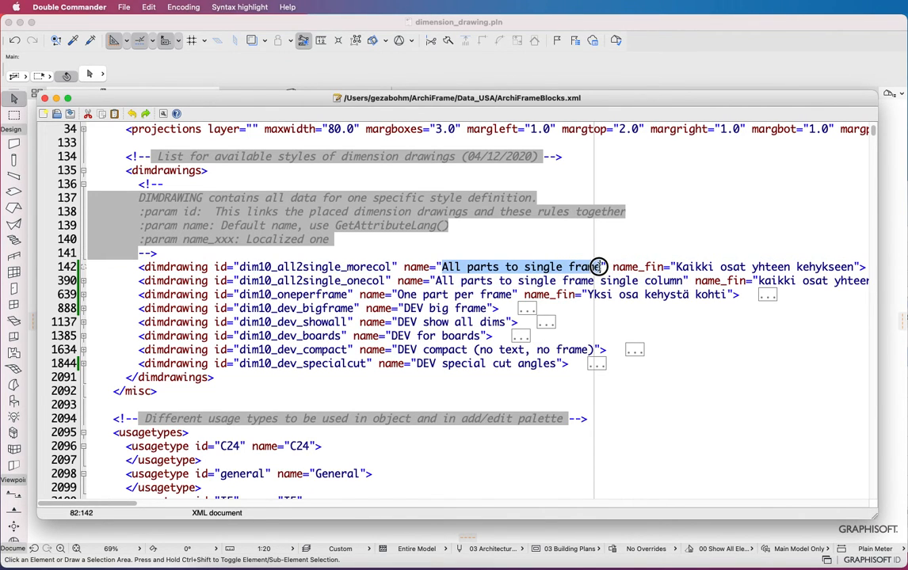
- Switch to Archicad to compare the Frame planks drawing styles with the XML list, keep One part per frame, and return to ArchiFrameBlocks.xml
left_click(57, 98)
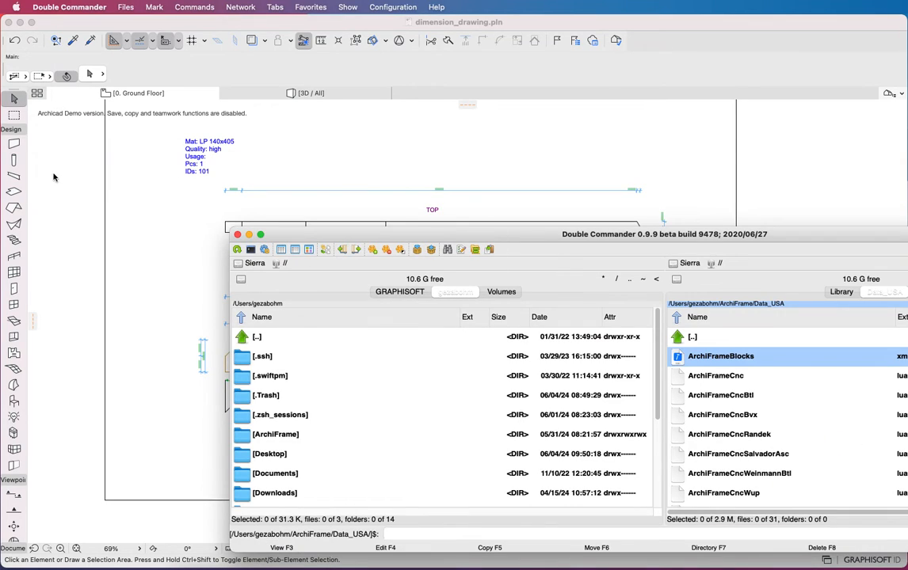
left_click(54, 178)
left_click(621, 260)
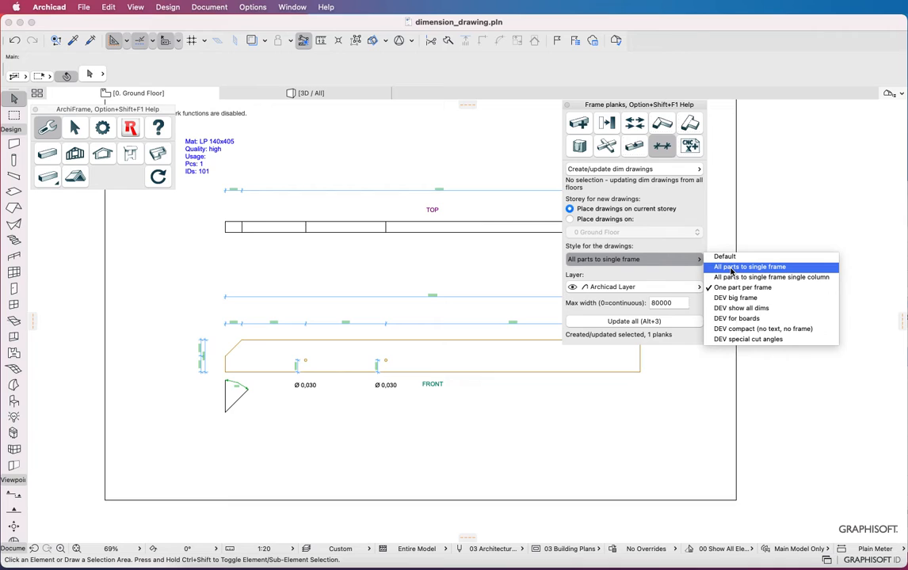
left_click(605, 258)
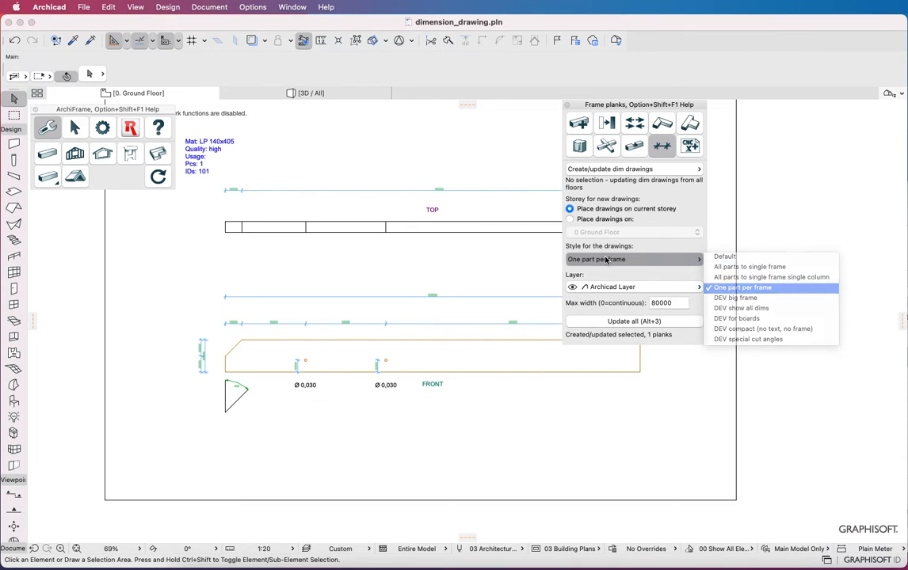
left_click(828, 554)
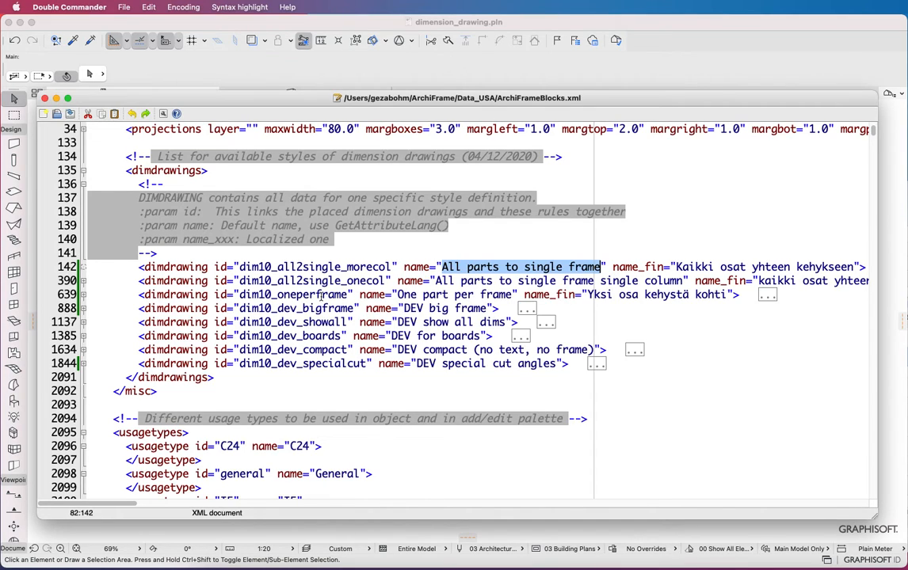
- Highlight the style name One part per frame in the dimdrawings list and expand its definition
left_click_drag(398, 295, 512, 293)
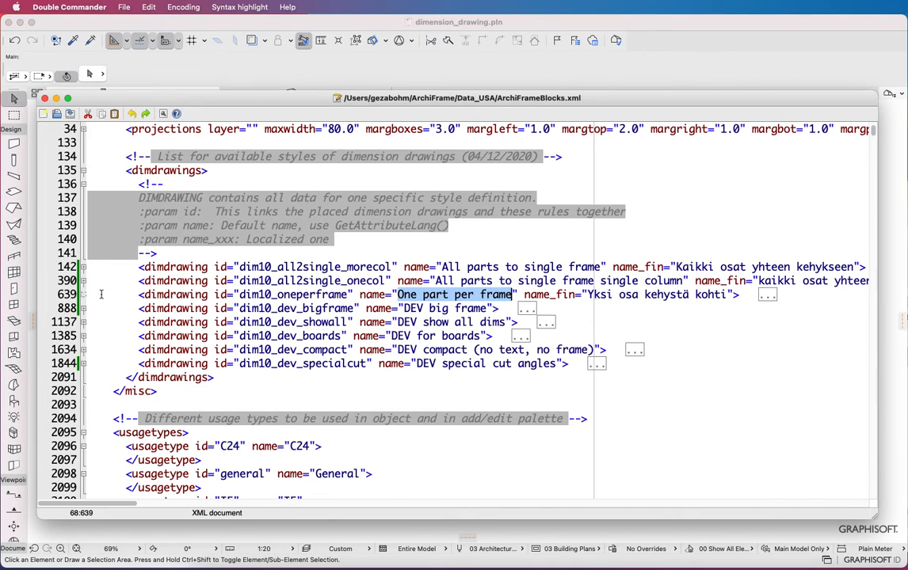
left_click(195, 309)
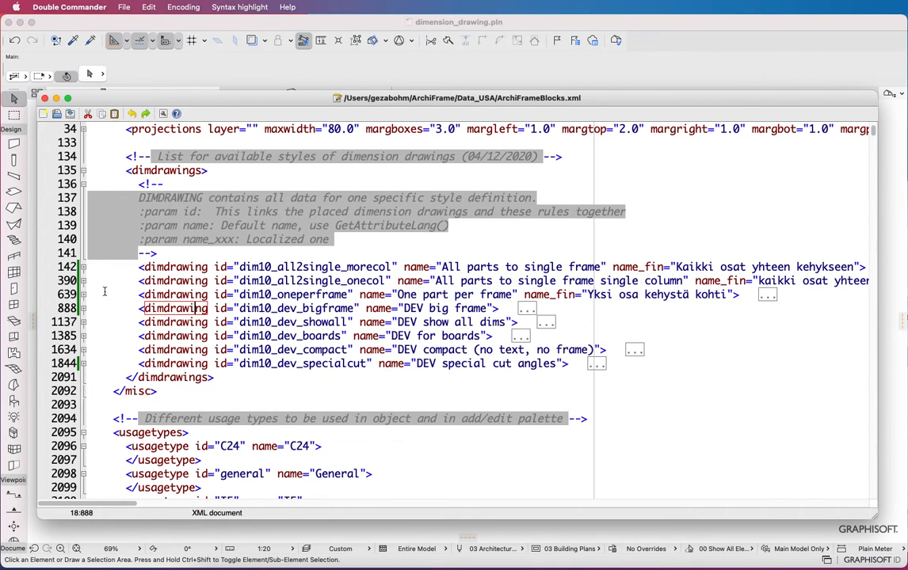
left_click(83, 294)
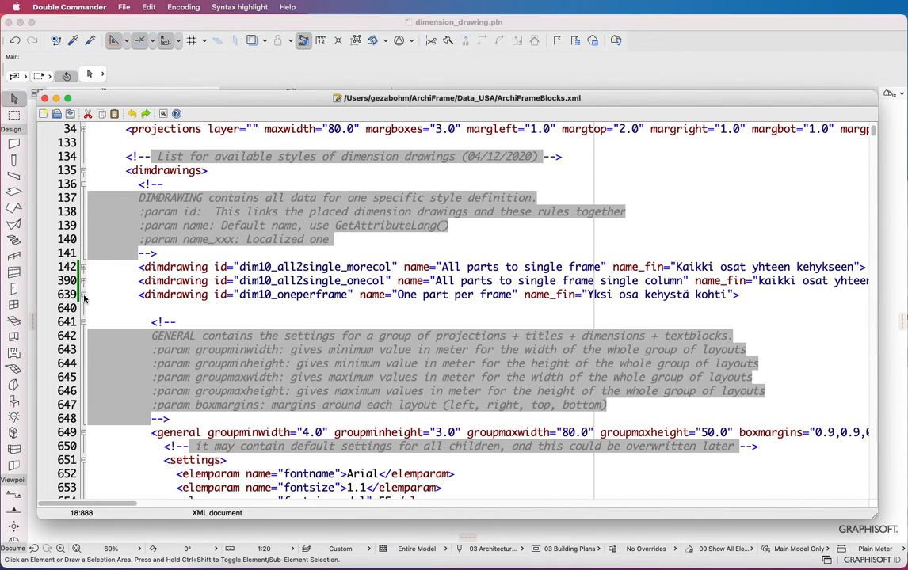
- Examine the general block of the One part per frame style, highlighting its font parameters
left_click(222, 349)
scroll(224, 351, "down", 5)
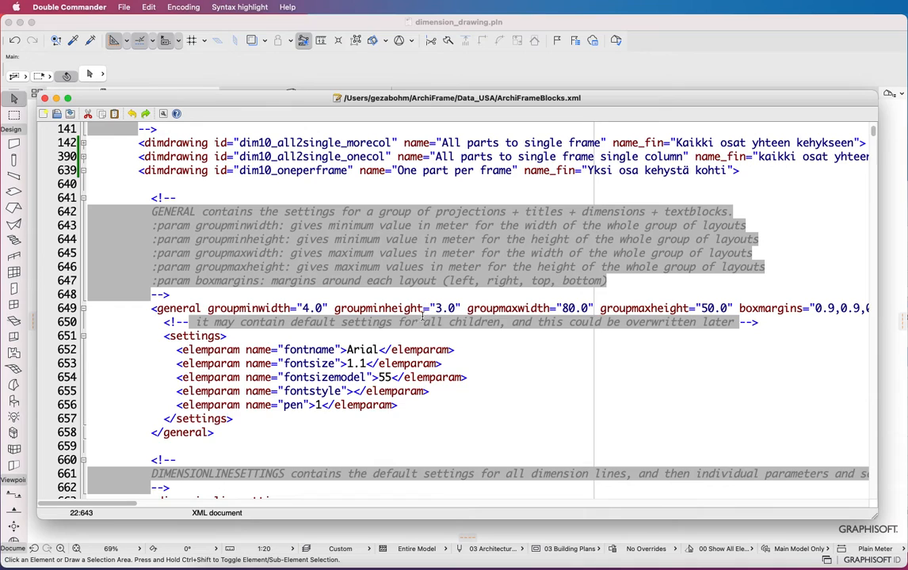
scroll(382, 277, "down", 3)
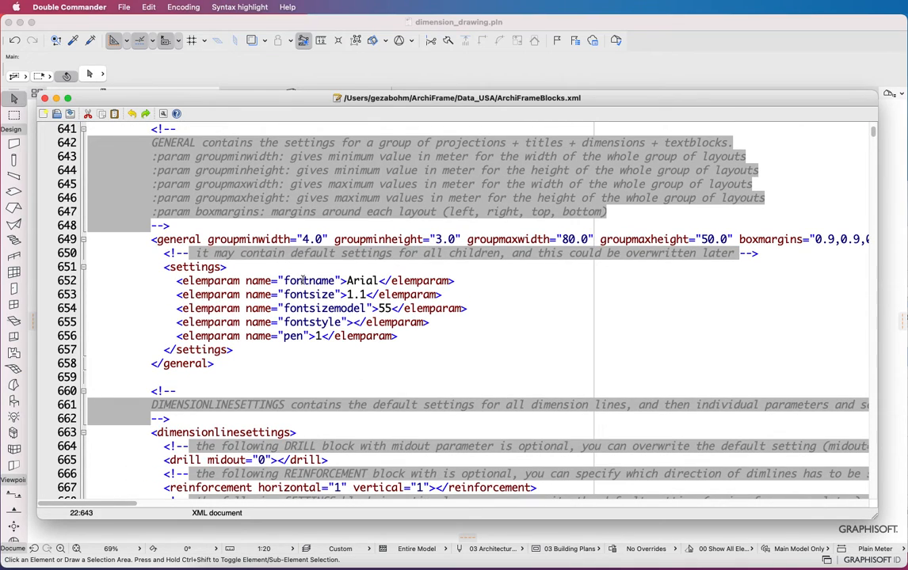
left_click_drag(300, 281, 315, 325)
scroll(315, 334, "down", 3)
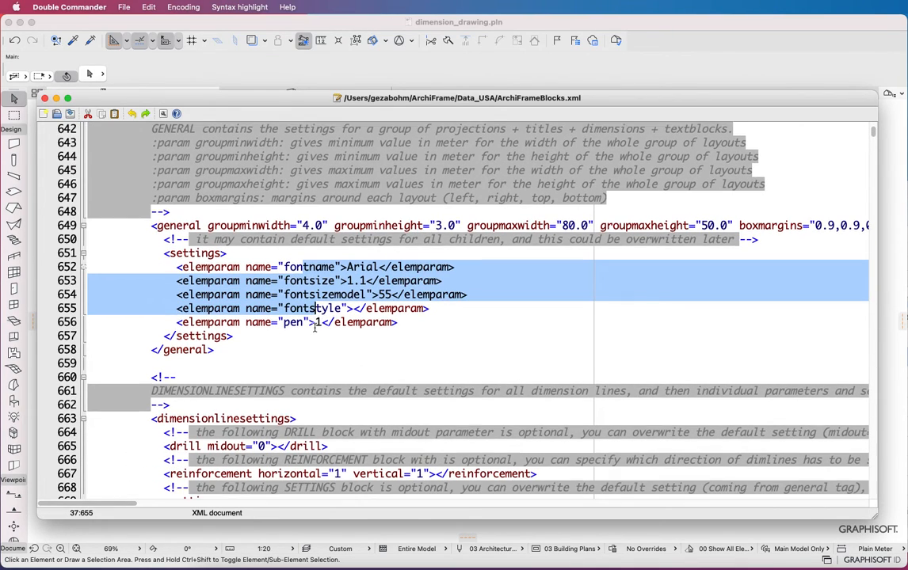
scroll(314, 328, "down", 1)
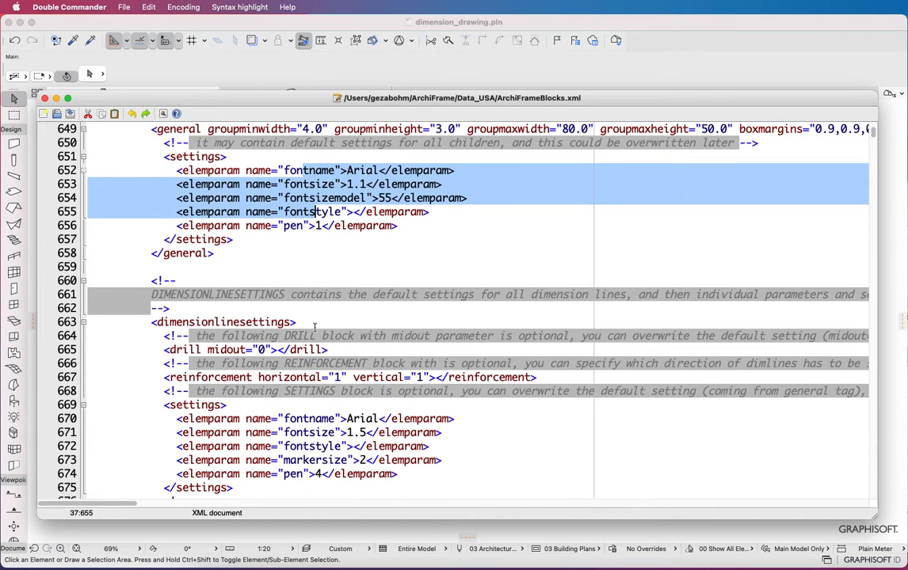
- Examine the default dimensionlinesettings of the style and the comment describing the DIMLINE parameters
scroll(314, 327, "down", 3)
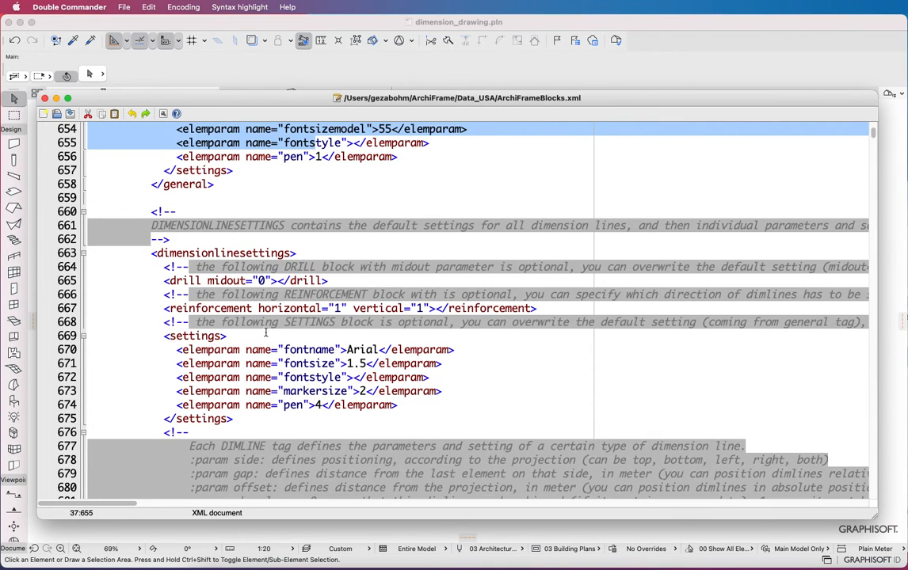
scroll(260, 358, "down", 3)
scroll(260, 357, "down", 6)
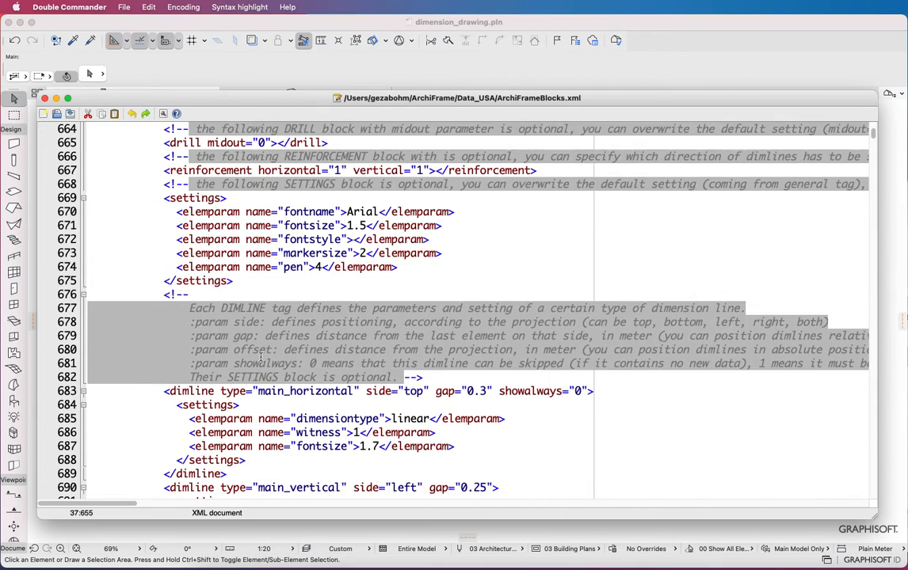
scroll(260, 358, "down", 2)
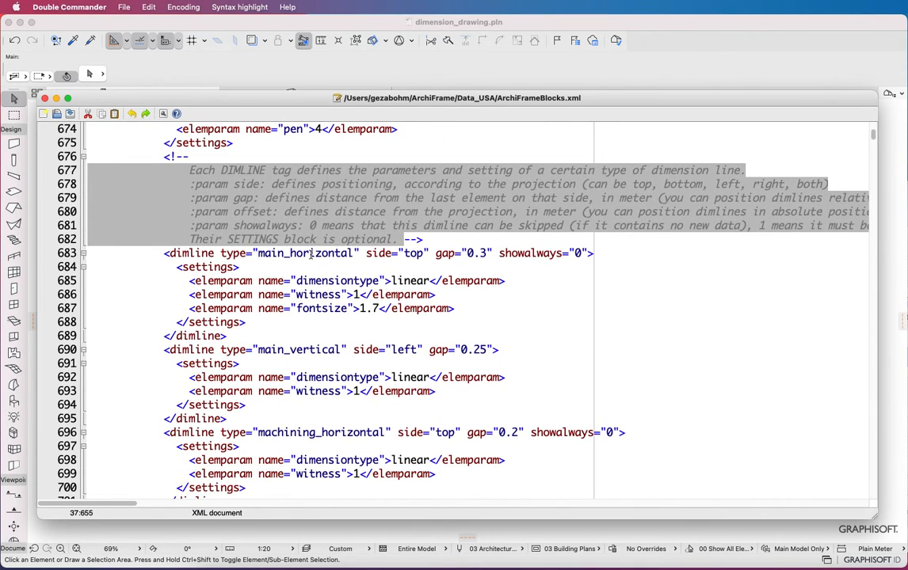
- Highlight the main_horizontal and main_vertical dimline types and examine their settings and the machining dimlines that follow
scroll(311, 253, "down", 2)
double_click(305, 198)
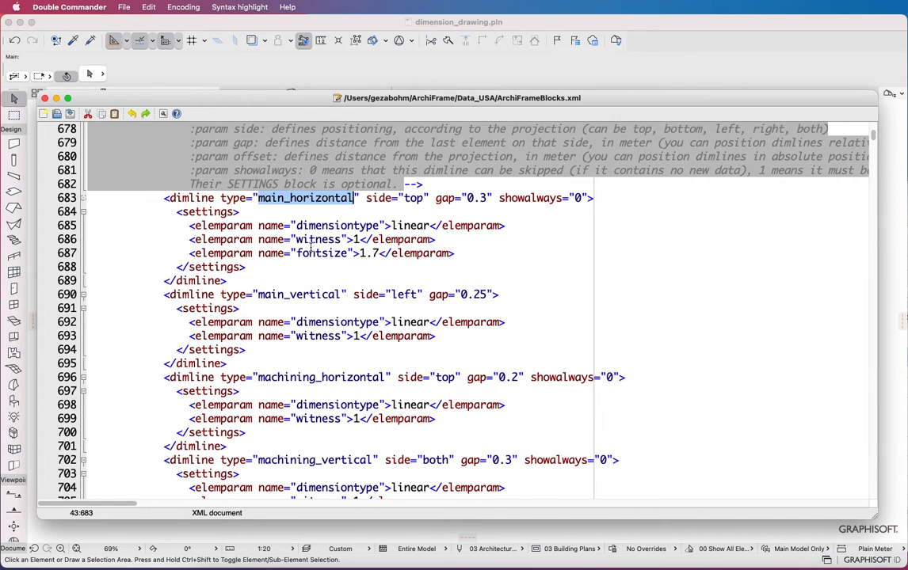
double_click(301, 295)
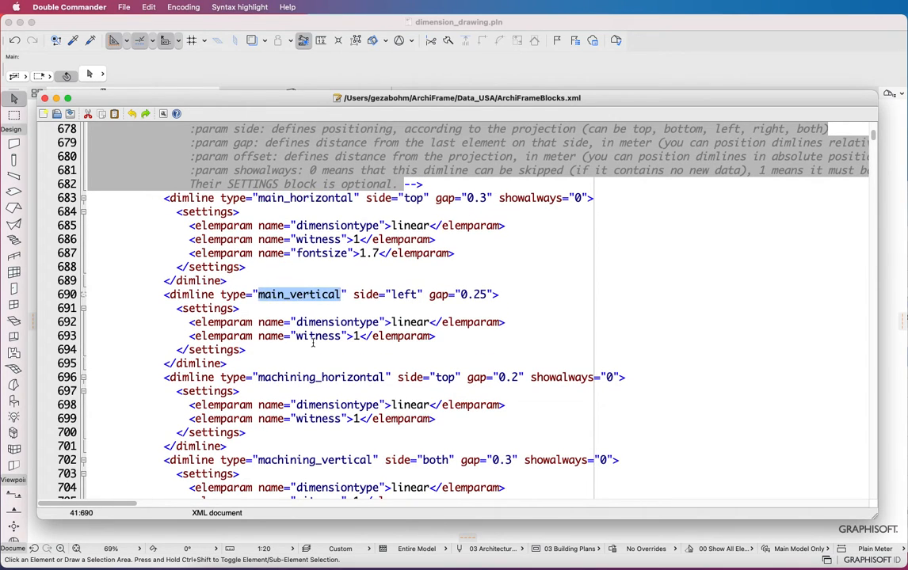
scroll(297, 324, "down", 2)
scroll(279, 269, "down", 2)
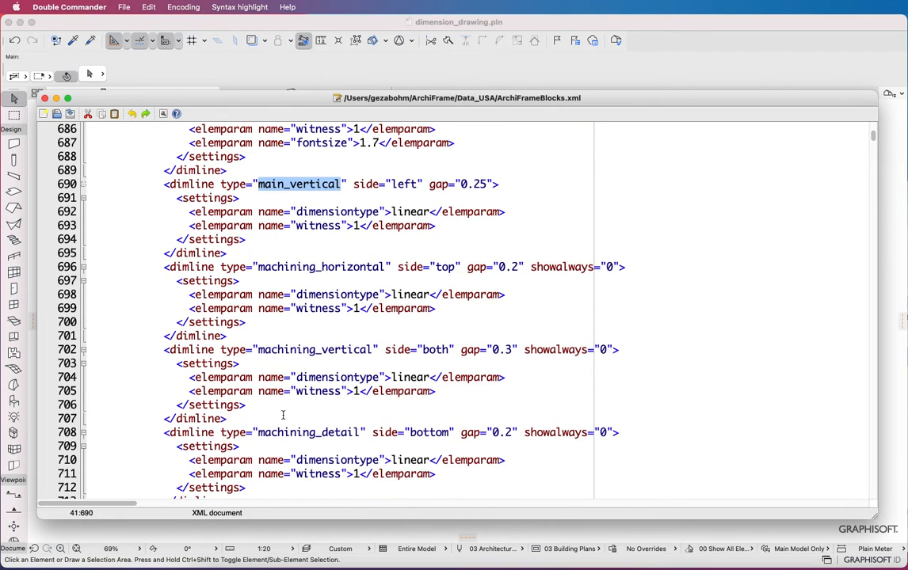
scroll(283, 412, "down", 3)
scroll(313, 366, "down", 1)
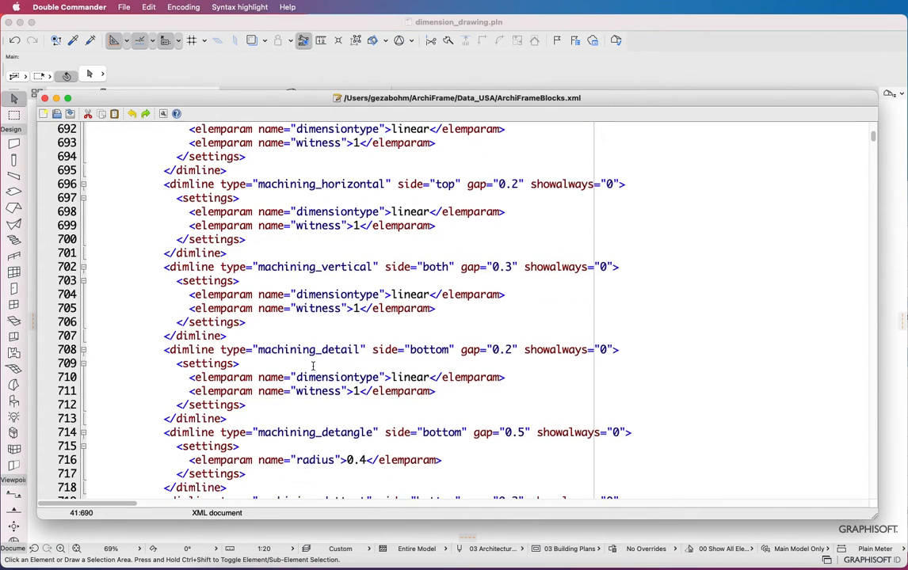
- Highlight the machining_detangle dimline type and examine its settings together with the machining_dettext block
scroll(313, 365, "down", 2)
scroll(313, 365, "down", 1)
left_click(343, 349)
double_click(342, 349)
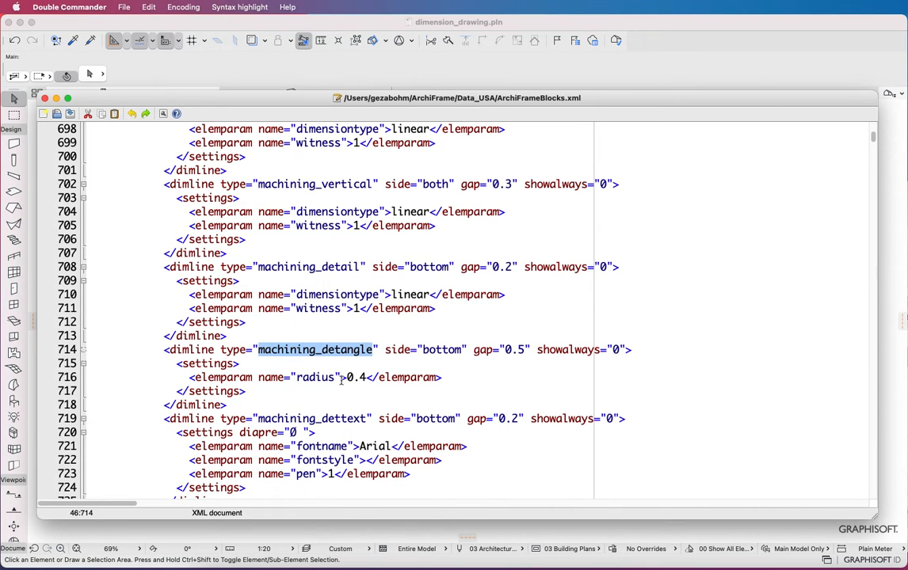
scroll(342, 381, "down", 2)
scroll(343, 380, "down", 1)
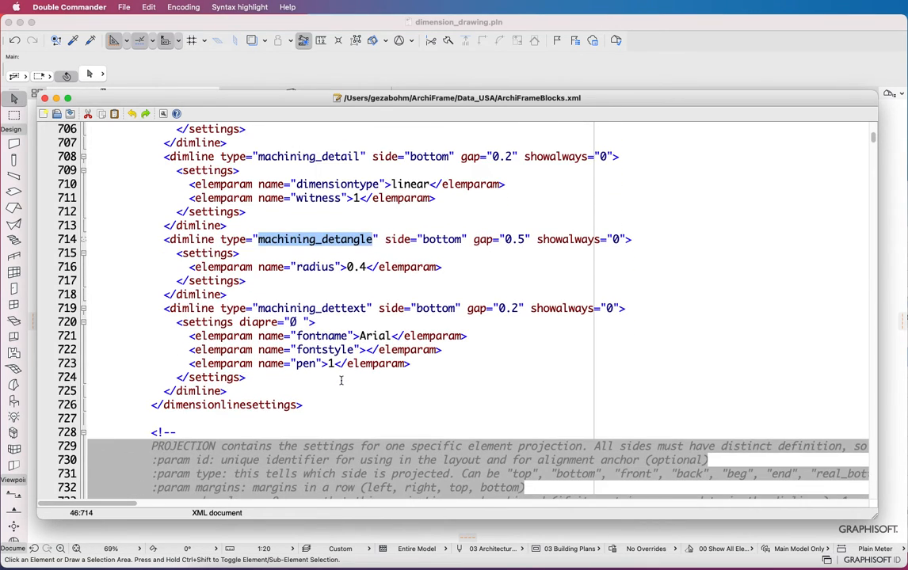
- Examine the frontproj projection definition, highlighting its title value FRONT and the projection's pen value
scroll(342, 381, "down", 3)
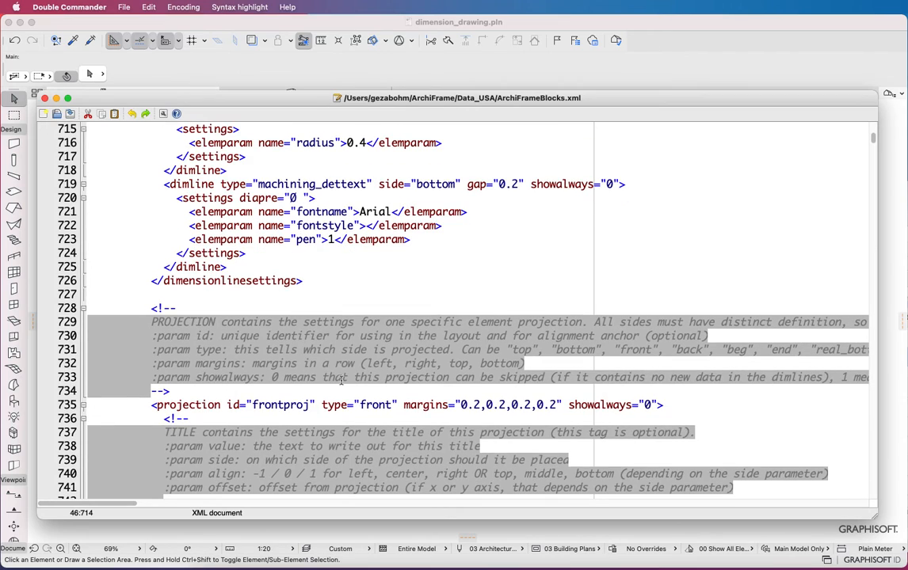
scroll(342, 381, "down", 3)
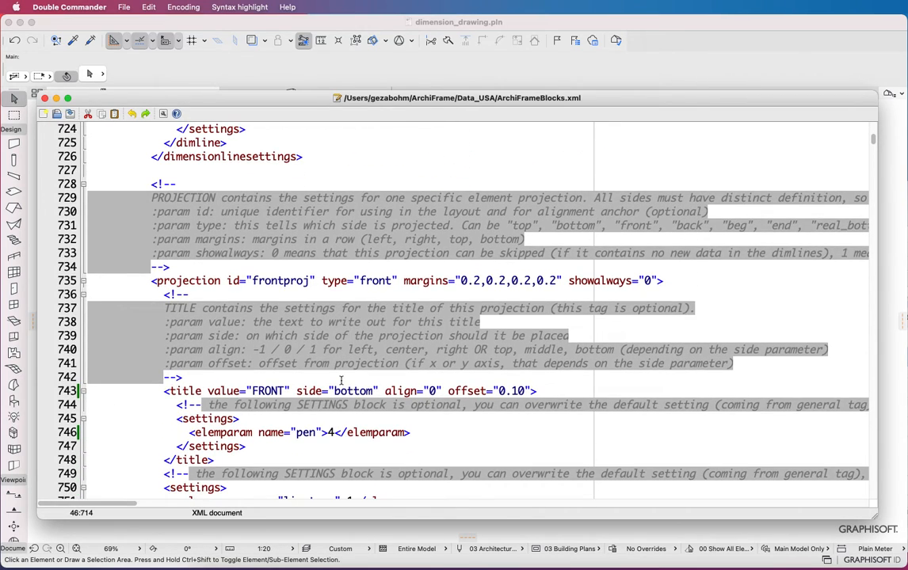
scroll(342, 381, "down", 2)
scroll(341, 381, "down", 2)
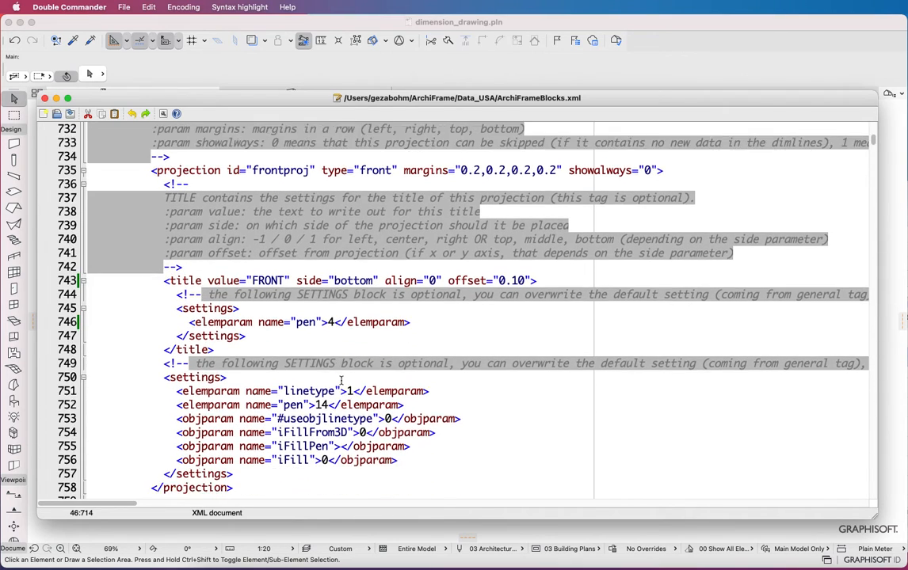
left_click(486, 143)
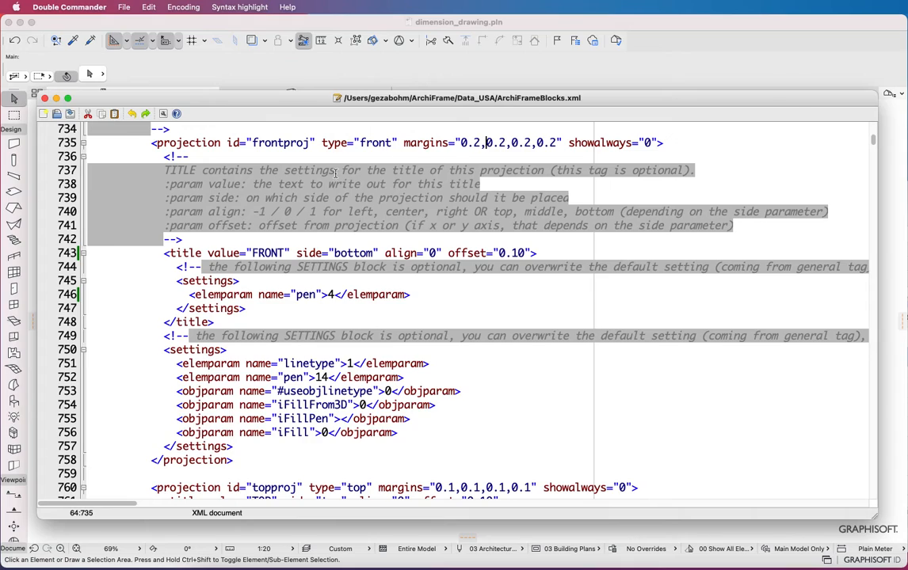
double_click(268, 252)
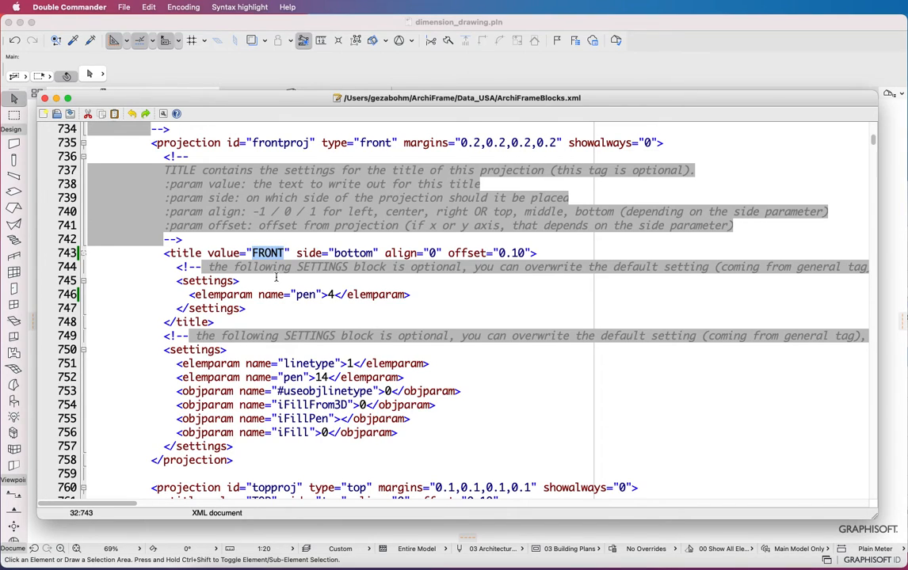
double_click(322, 377)
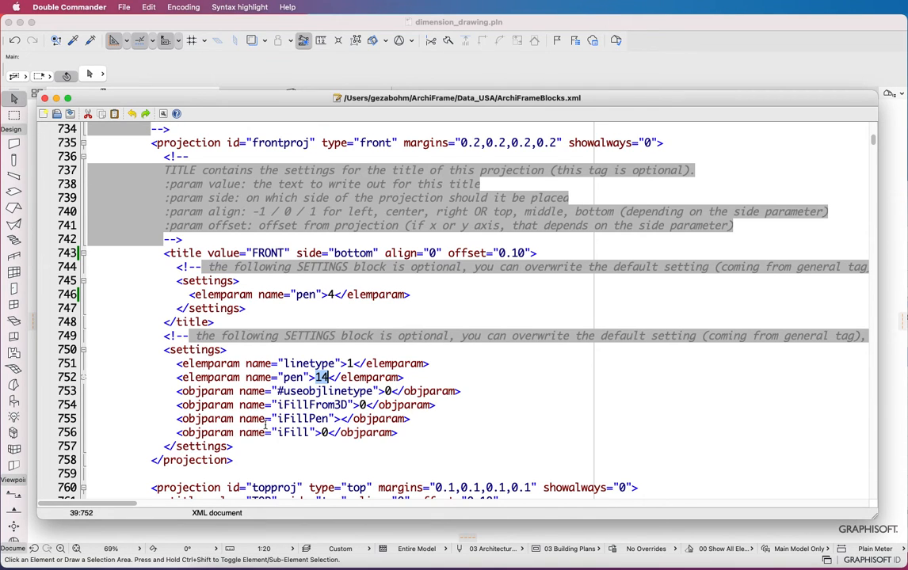
- Examine the topproj, begproj and endproj projection definitions of the One part per frame style
scroll(265, 426, "down", 4)
scroll(265, 426, "down", 5)
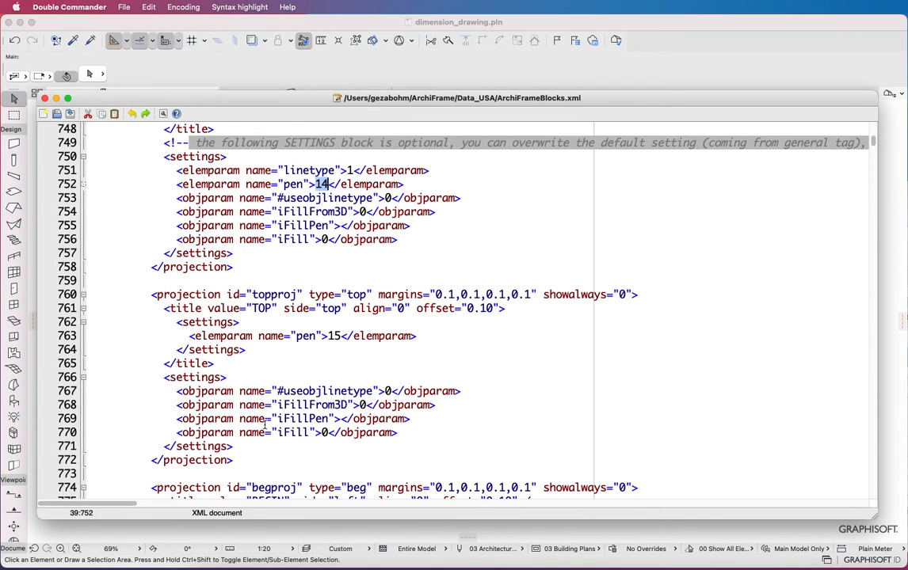
scroll(264, 425, "down", 6)
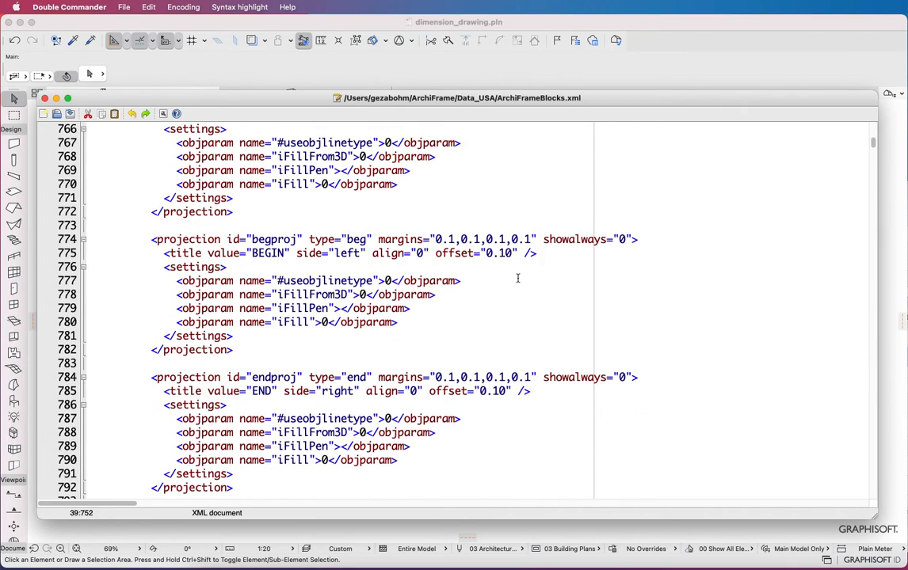
- Highlight the showalways attribute of the begproj projection and examine the endproj, backproj and bottomproj projection definitions
double_click(572, 239)
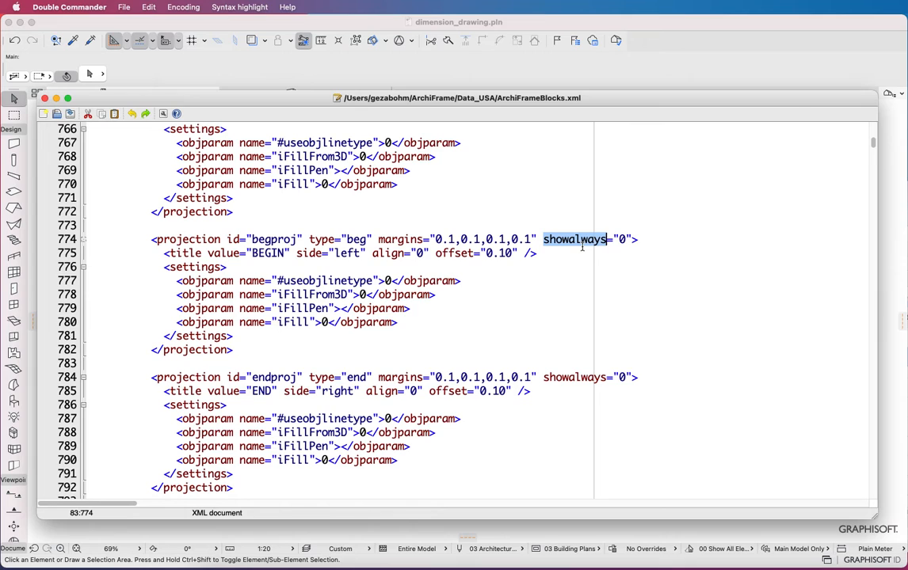
scroll(582, 278, "down", 1)
scroll(582, 277, "down", 6)
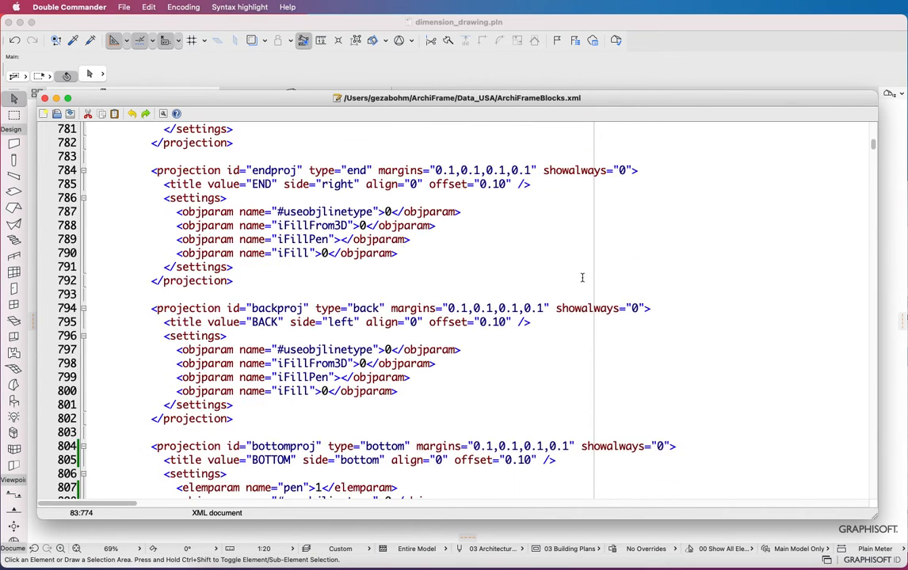
scroll(583, 277, "down", 5)
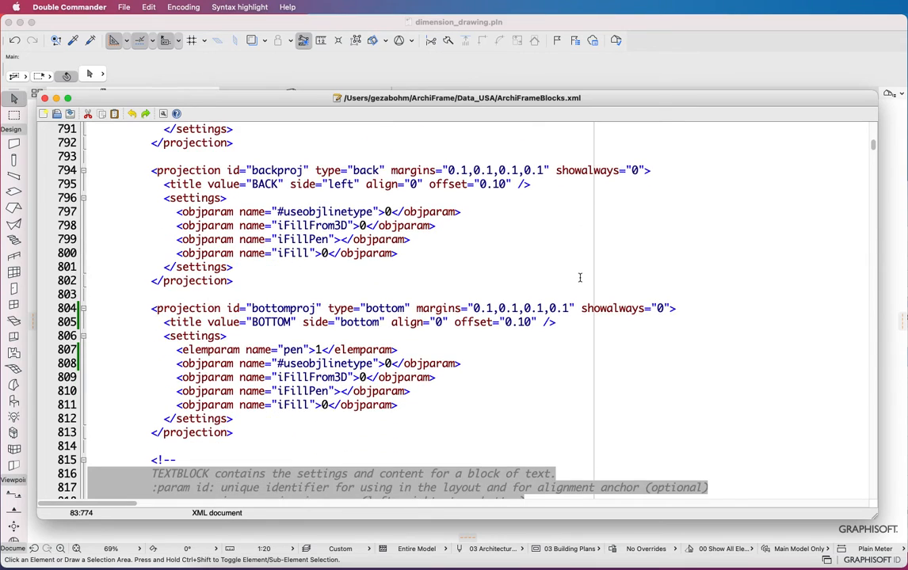
scroll(580, 277, "down", 3)
scroll(207, 307, "down", 2)
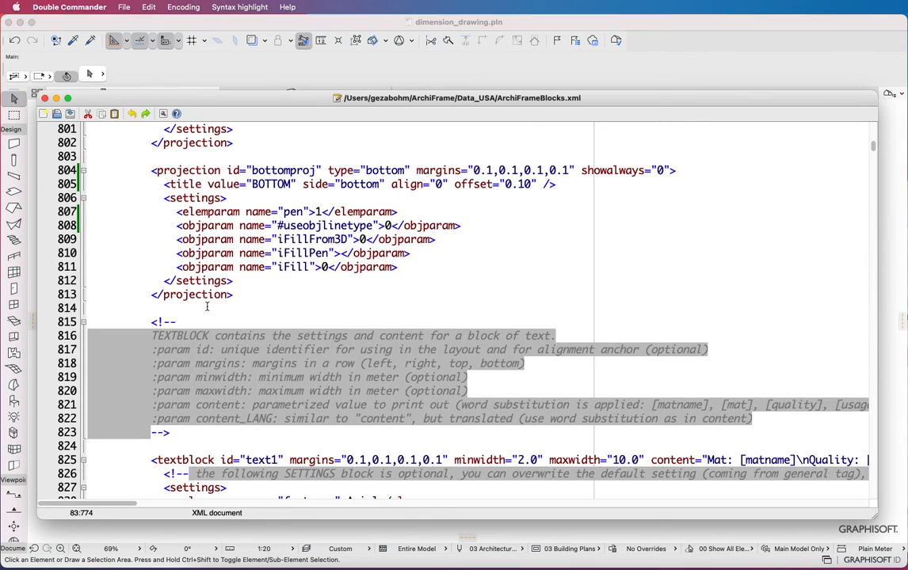
- Examine the text1 textblock definition, highlighting its tag name, its margins and the start of its content value
scroll(207, 306, "down", 5)
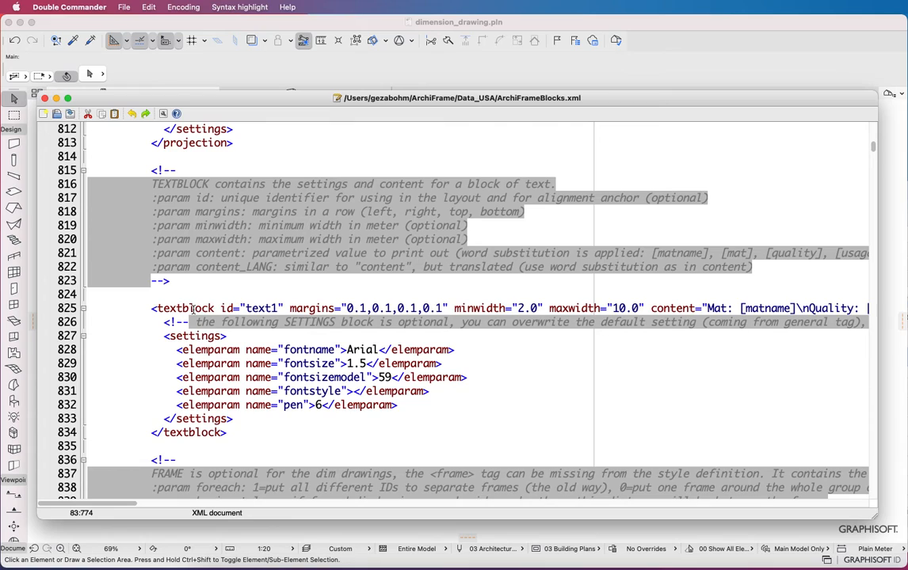
double_click(191, 309)
scroll(248, 362, "down", 2)
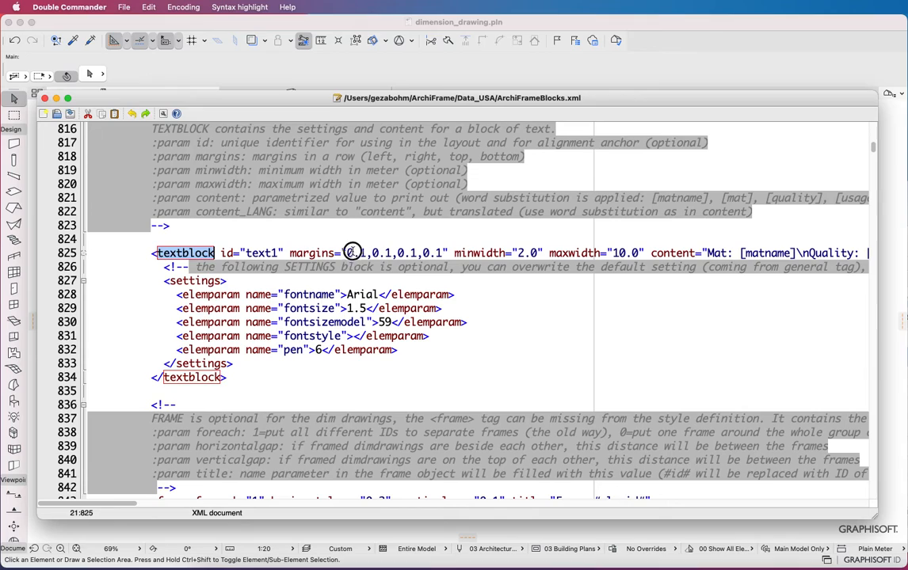
left_click_drag(347, 254, 392, 255)
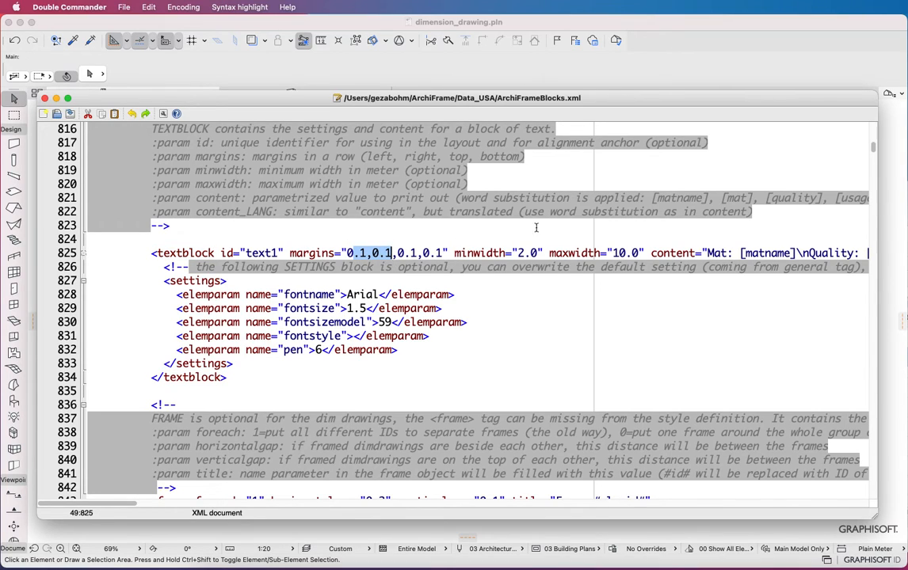
left_click(683, 253)
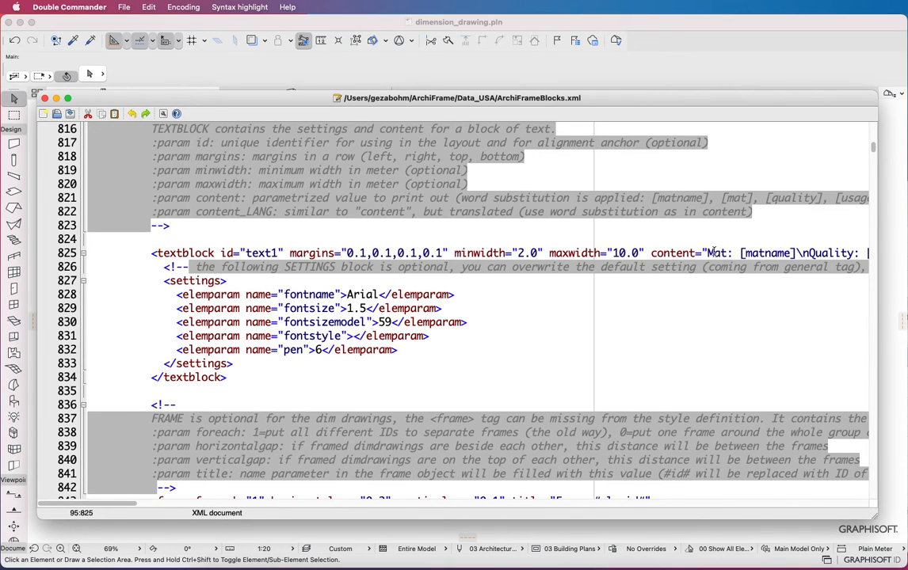
left_click(709, 254)
scroll(710, 254, "down", 4)
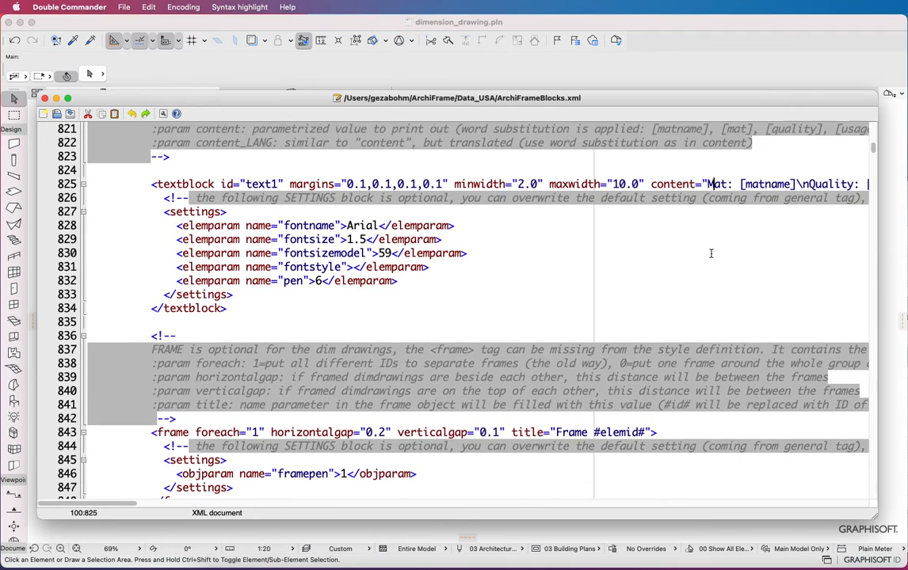
- Examine the frame definition, marking its opening tag, the framepen value and the title Frame #elemid#
scroll(372, 320, "down", 2)
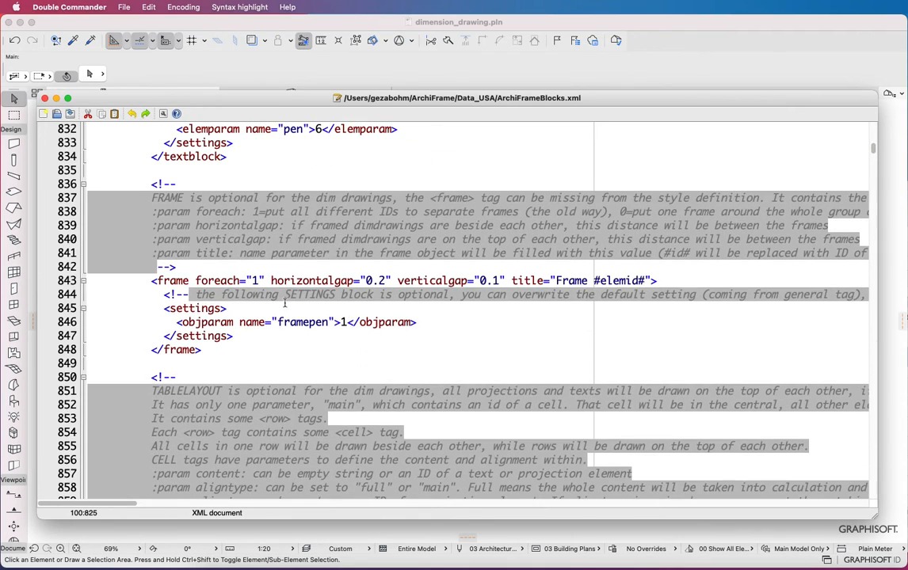
left_click(149, 282)
left_click(342, 322)
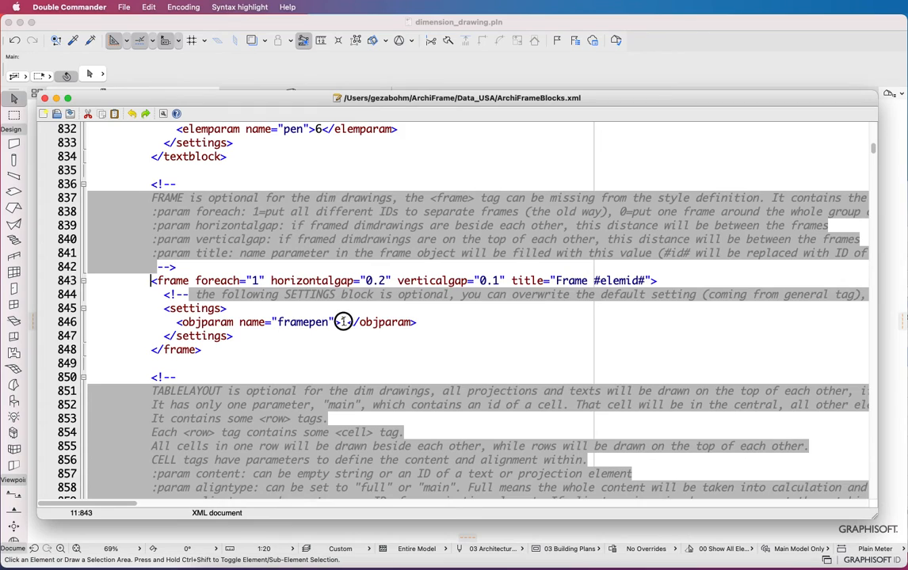
left_click(567, 280)
- Examine the tablelayout definition and its parameter notes, highlighting the first row with the text1 cell
scroll(497, 310, "down", 5)
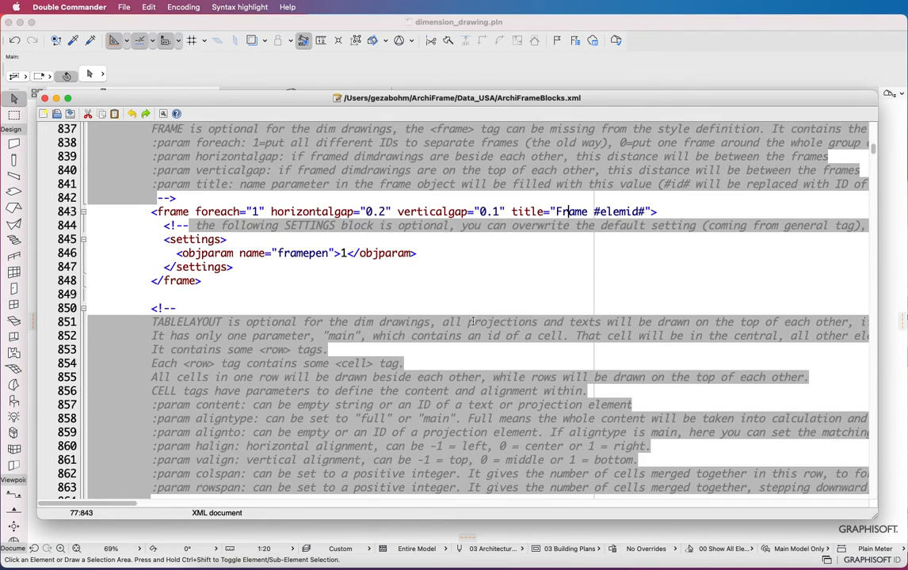
scroll(340, 341, "down", 5)
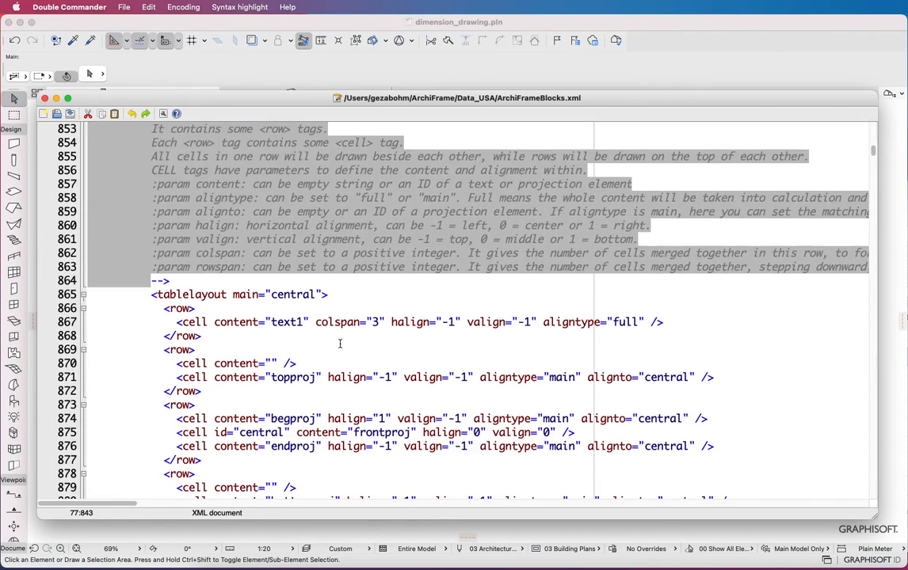
scroll(340, 344, "down", 4)
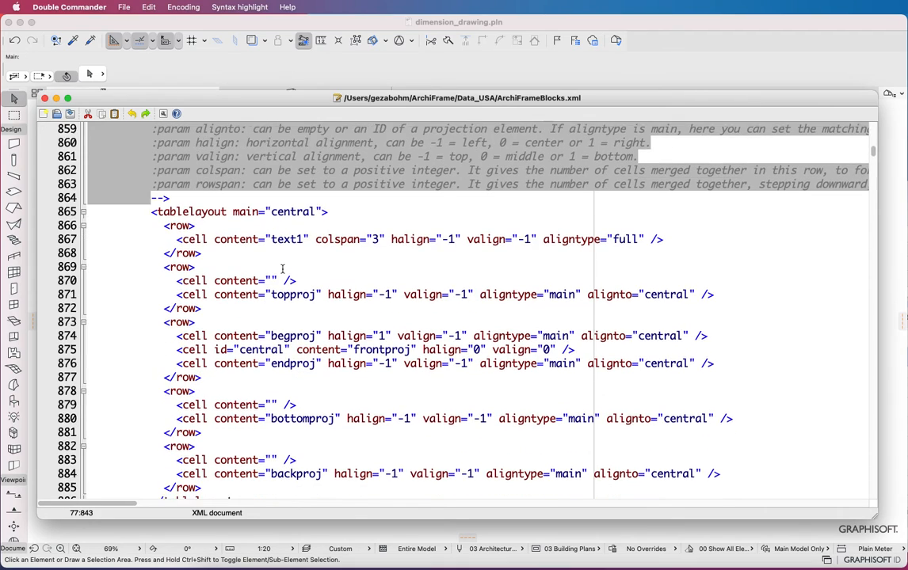
left_click(214, 183)
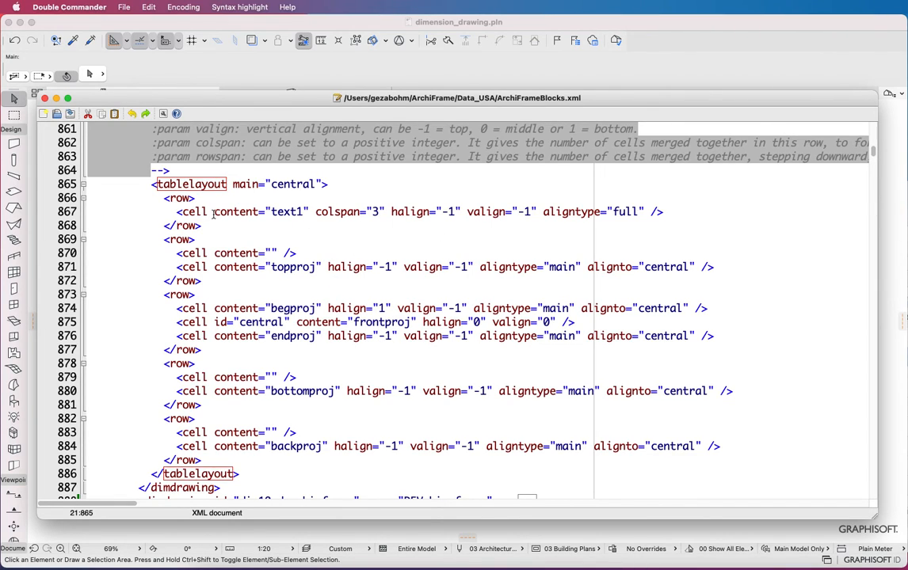
left_click_drag(182, 199, 276, 220)
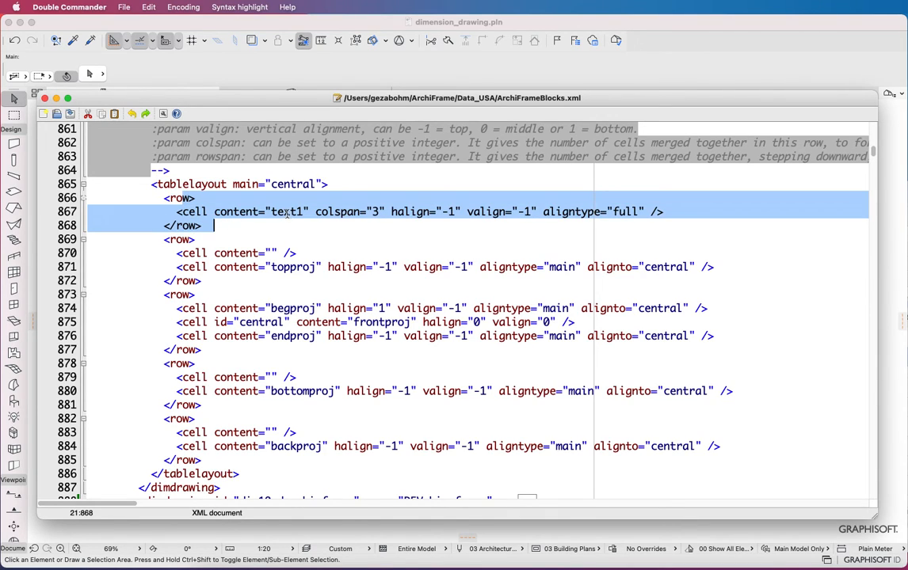
left_click(285, 212)
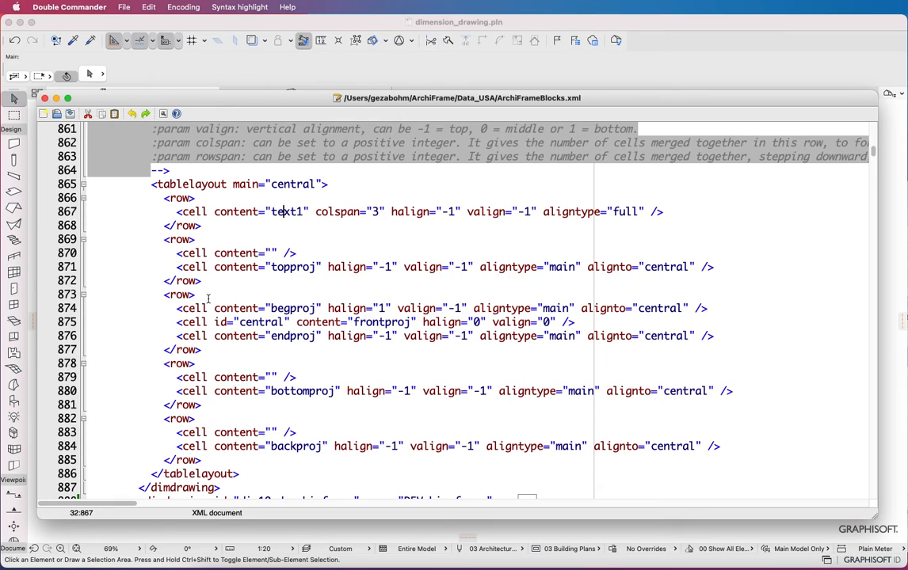
- Examine the table layout's projection rows, highlighting the begproj, frontproj and endproj cells of the central row and the bottomproj cell below
double_click(179, 295)
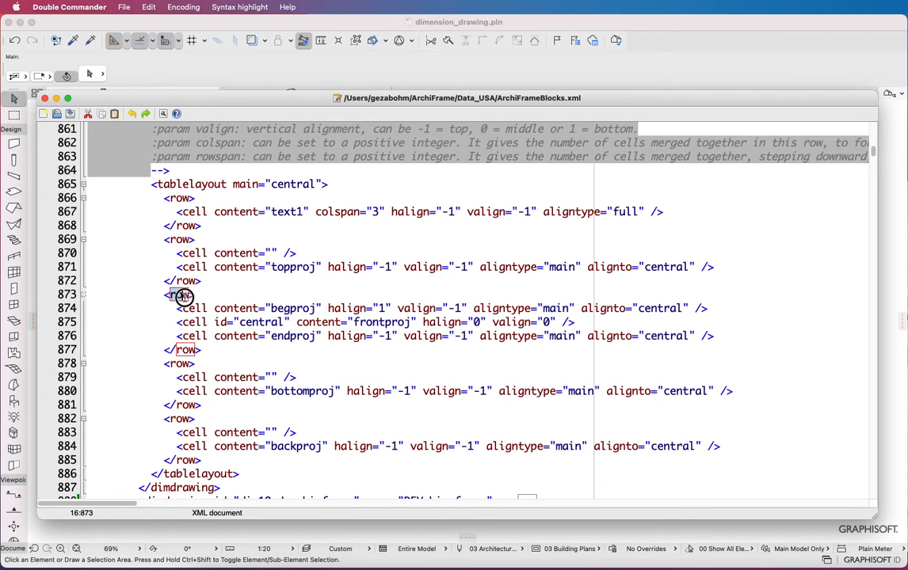
double_click(292, 308)
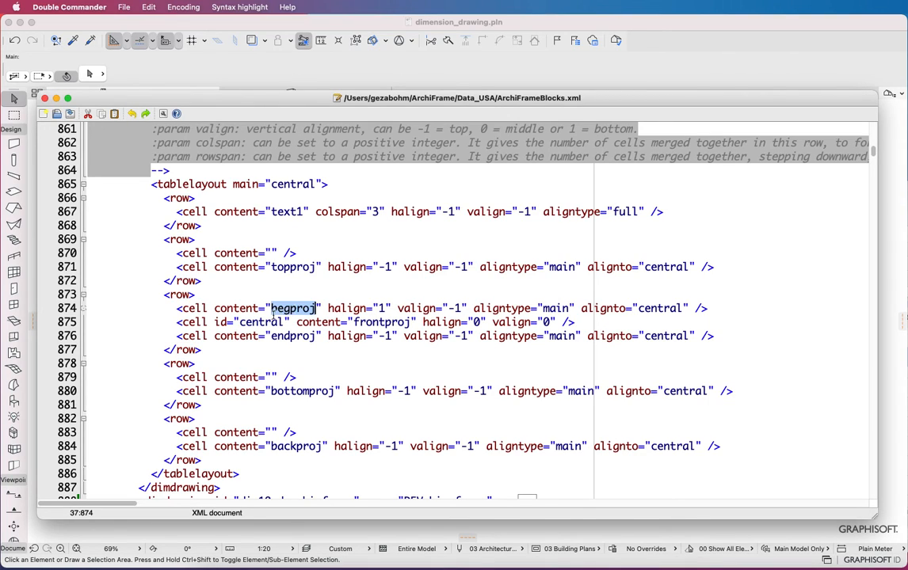
double_click(364, 322)
double_click(302, 335)
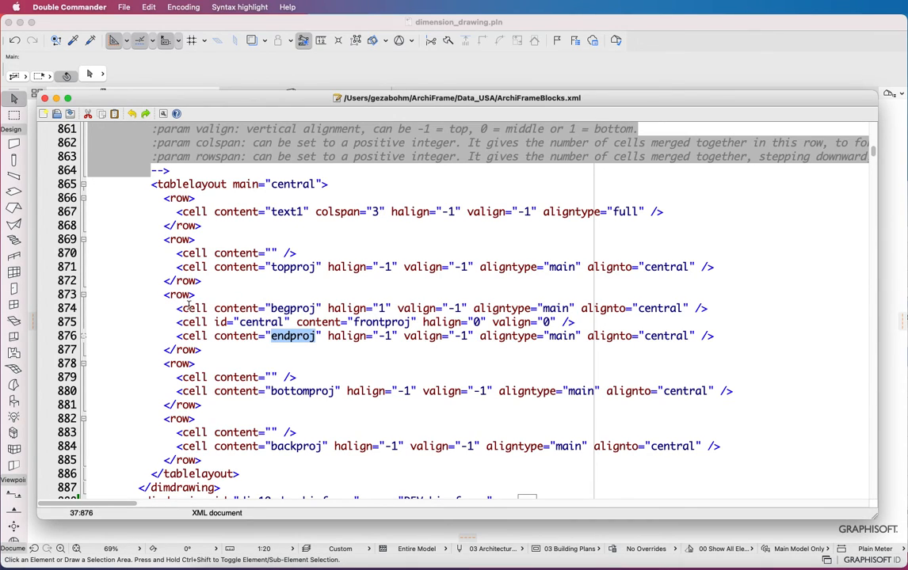
scroll(216, 346, "down", 2)
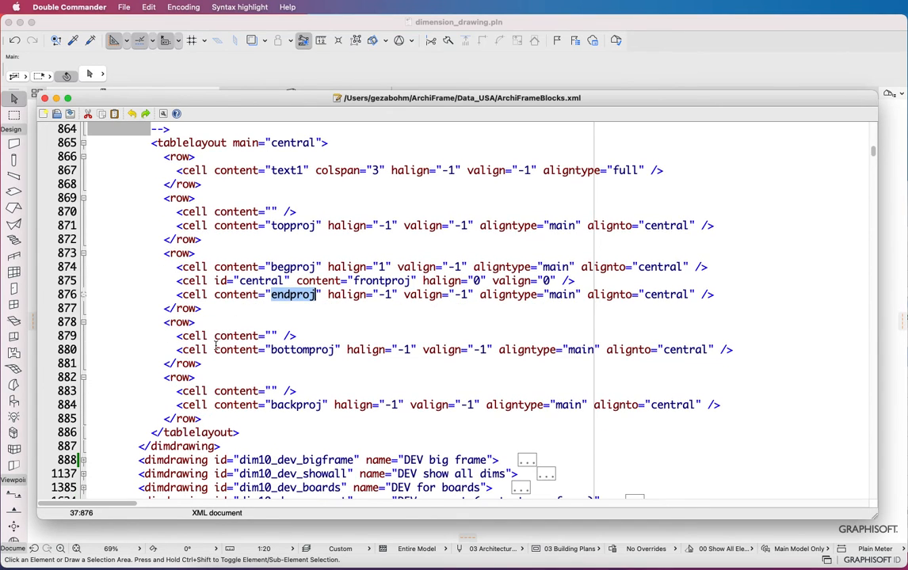
scroll(217, 339, "down", 2)
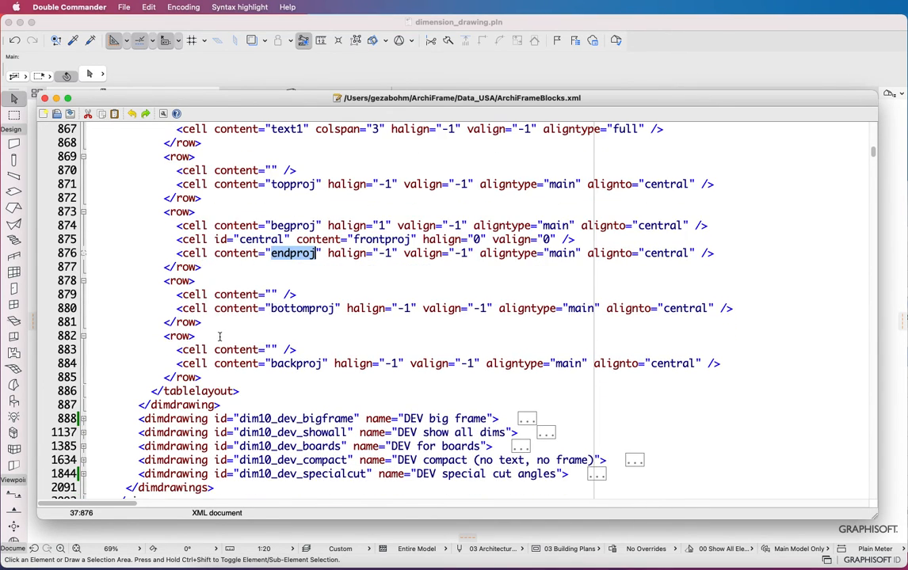
double_click(304, 308)
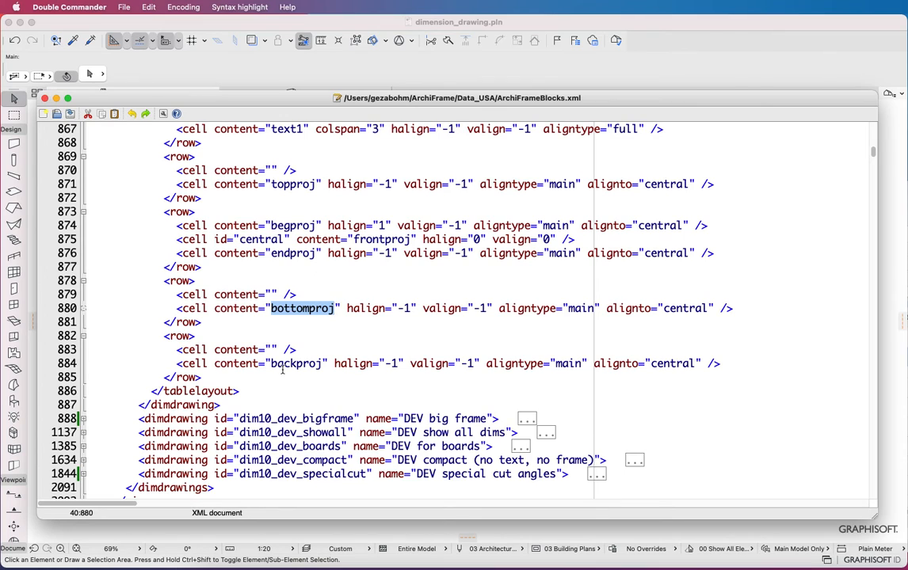
- In the bottomproj projection of the One part per frame style, set showalways to 1 and the title value to lower
scroll(315, 313, "up", 5)
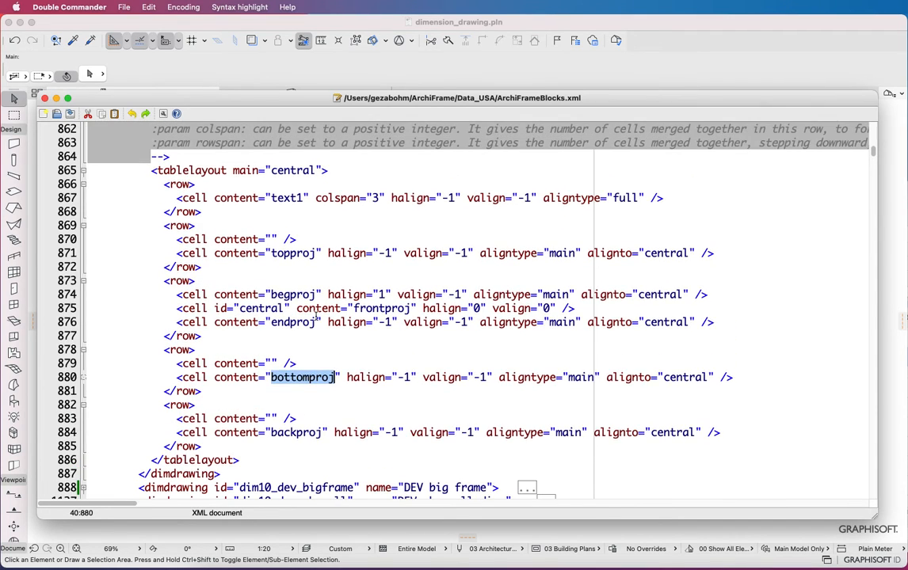
scroll(315, 315, "up", 6)
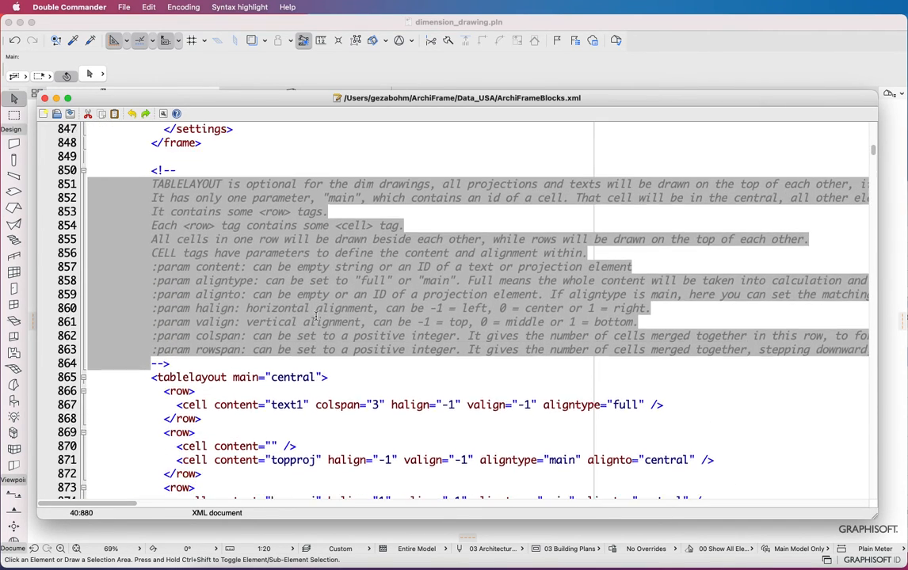
scroll(315, 316, "up", 7)
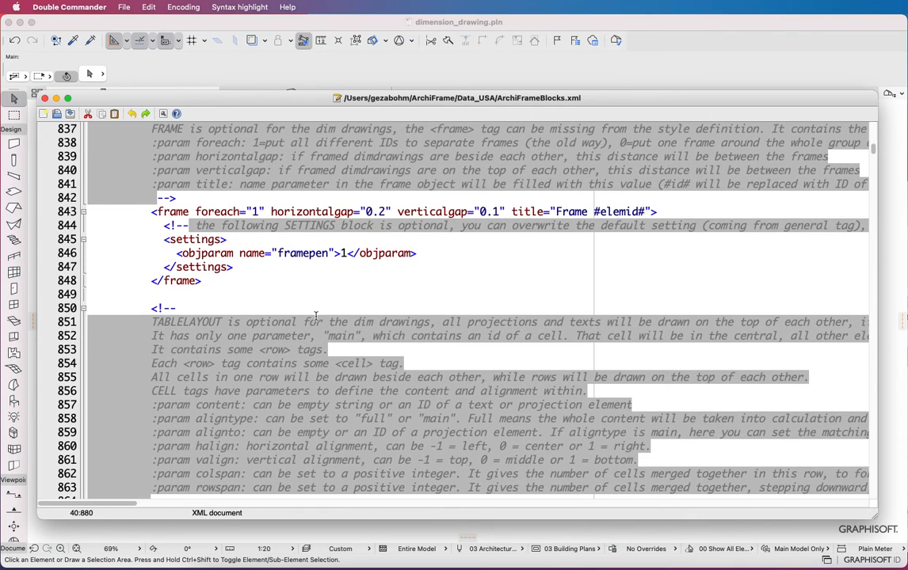
scroll(315, 317, "up", 7)
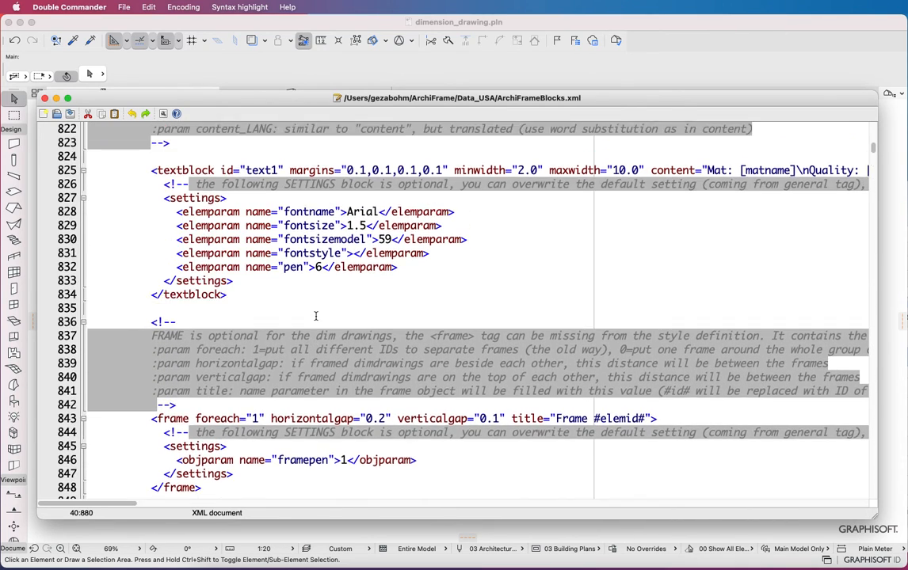
scroll(315, 317, "up", 7)
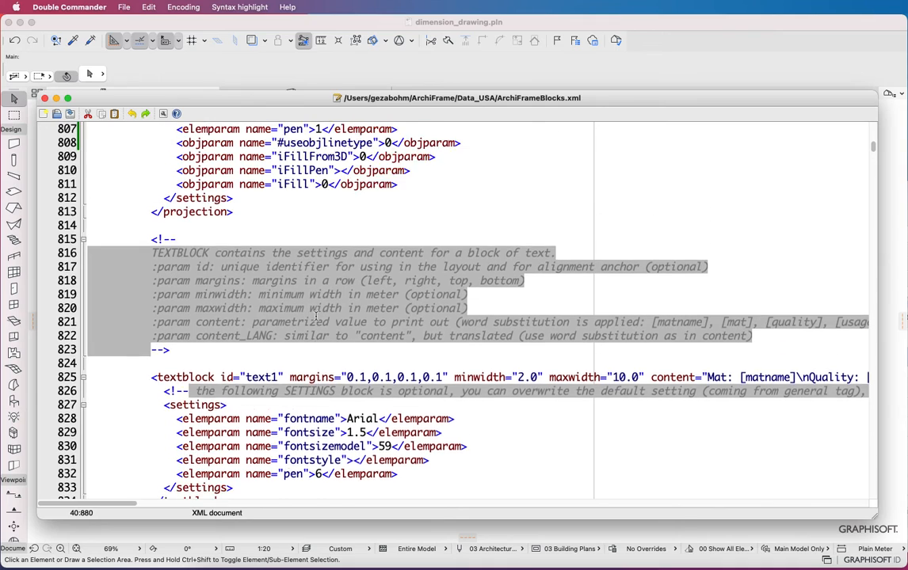
scroll(316, 317, "up", 2)
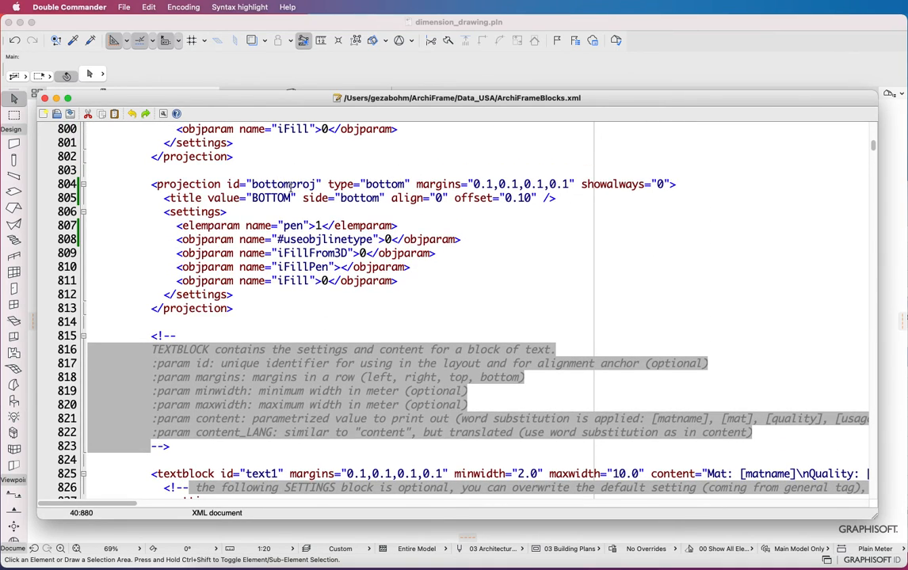
double_click(658, 183)
type("1")
double_click(279, 198)
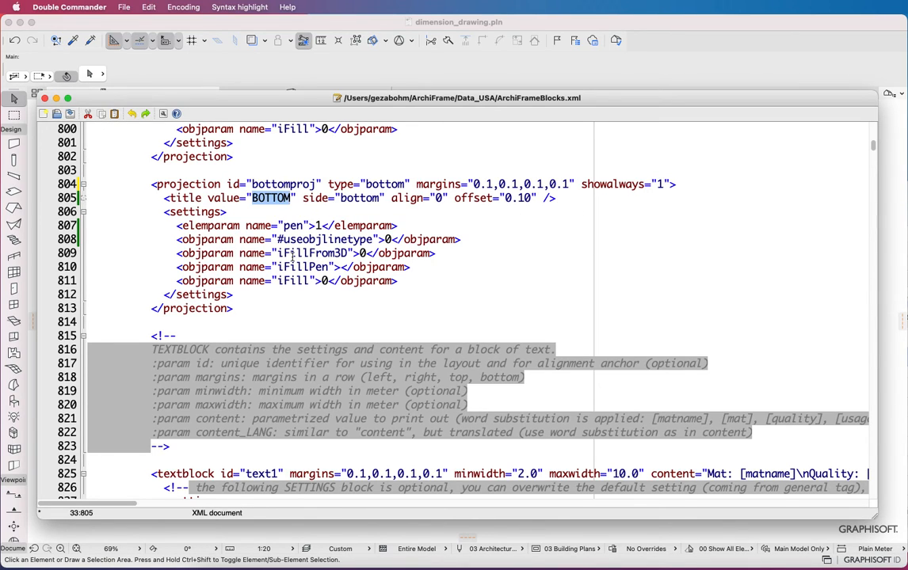
type("lower")
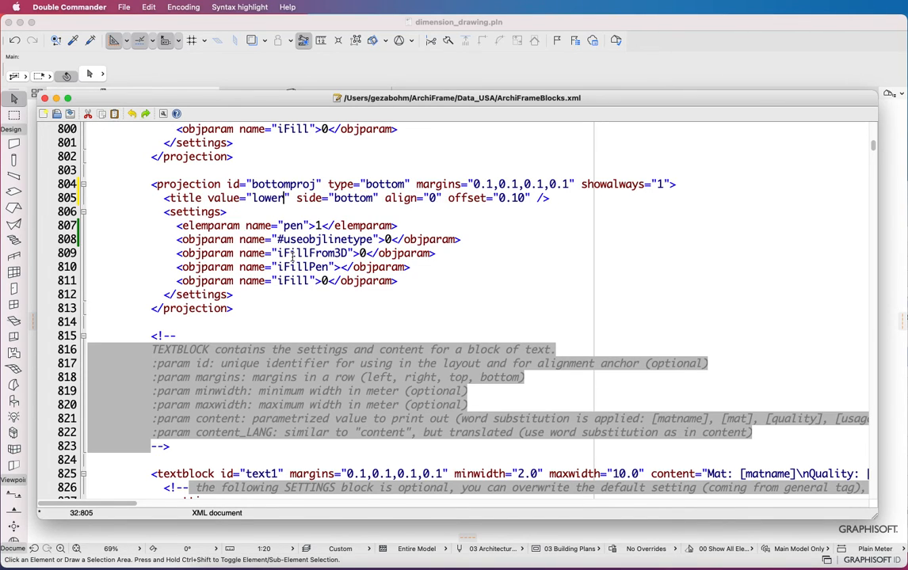
- Set the pen value of the bottomproj projection to 4 and save ArchiFrameBlocks.xml
left_click(320, 225)
key("BackSpace")
type("4")
left_click(71, 115)
- Switch to Archicad and reload the ArchiFrame data by opening and accepting the ArchiFrame settings without changes
left_click(261, 23)
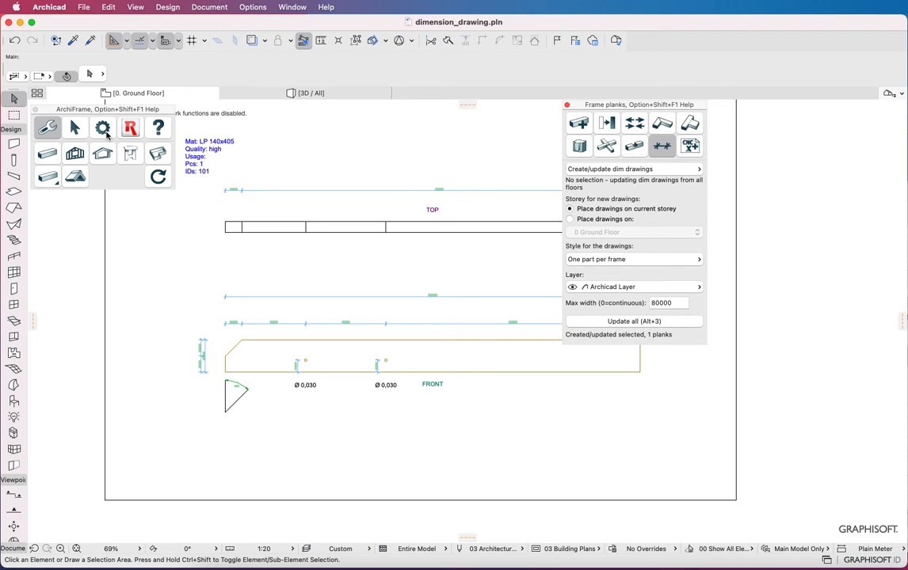
left_click(102, 128)
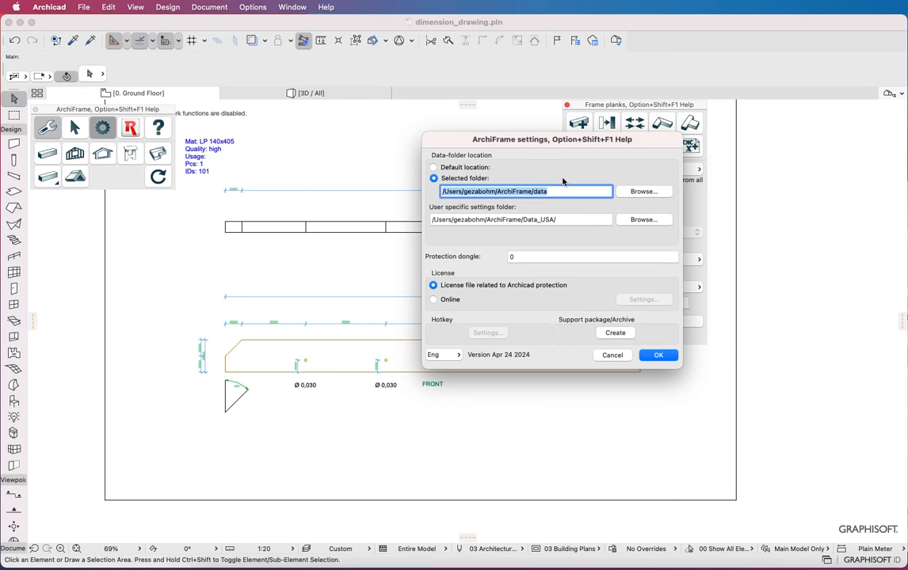
left_click(657, 356)
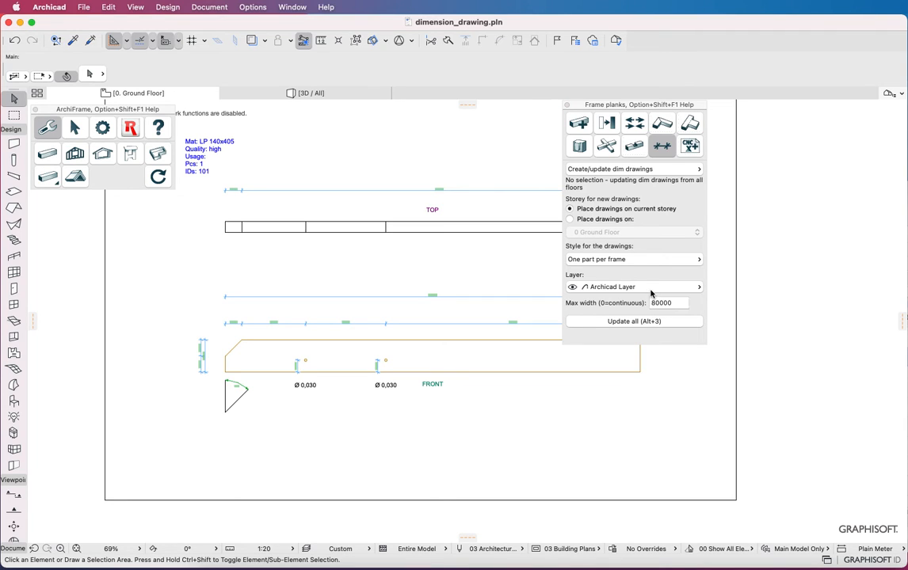
scroll(445, 293, "down", 6)
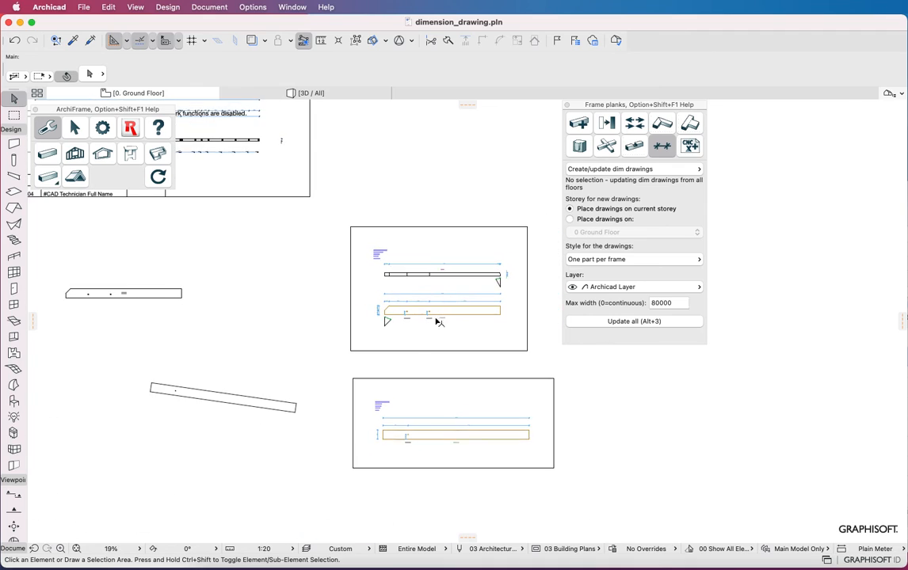
- Stretch the far end of the sloping plank outward and slightly upward to a length of about 6918
left_click(294, 409)
left_click(294, 408)
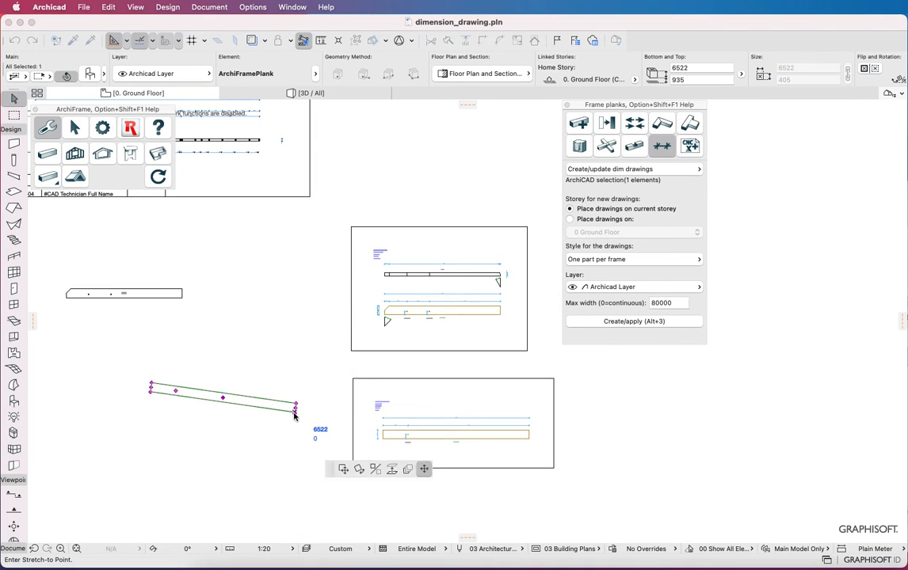
left_click(307, 406)
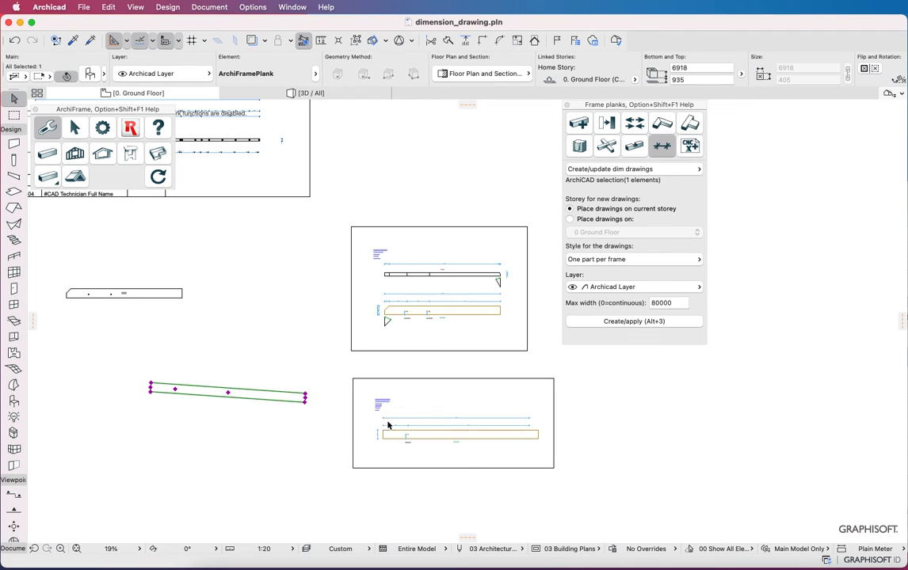
- Update the stretched plank's dimension drawing using the One part per frame style
scroll(487, 448, "up", 5)
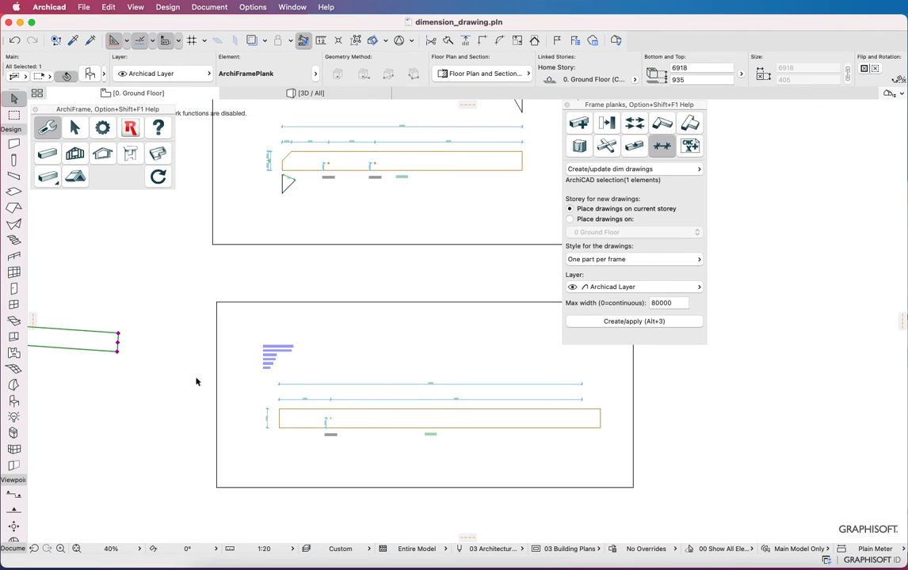
left_click(619, 259)
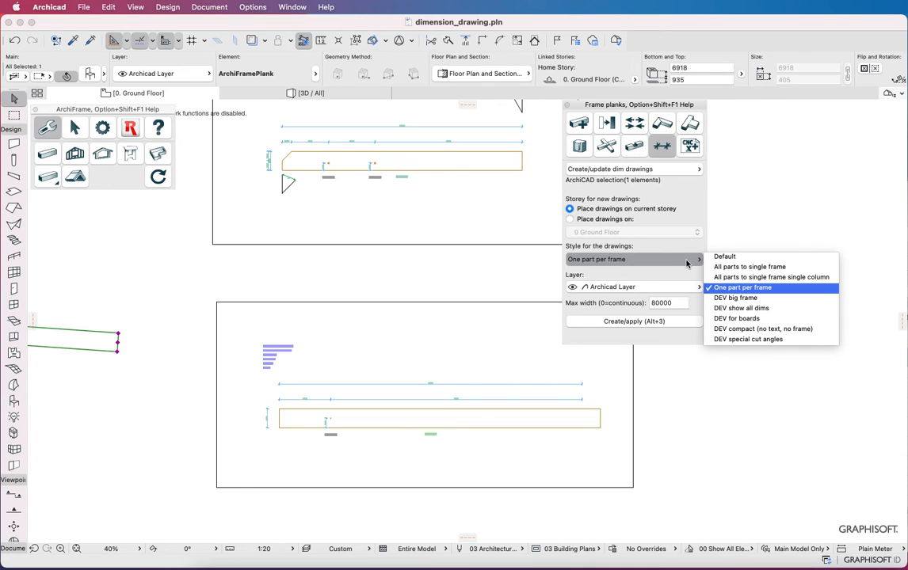
left_click(759, 293)
left_click(631, 321)
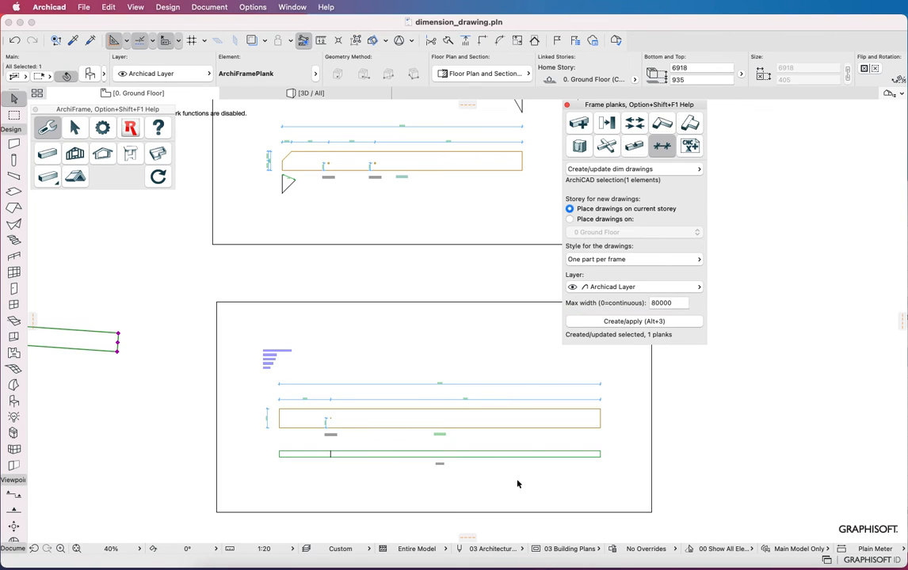
- Inspect the symbol line pen in the settings of the lower projection in the updated drawing, and close them without changes
scroll(518, 483, "up", 3)
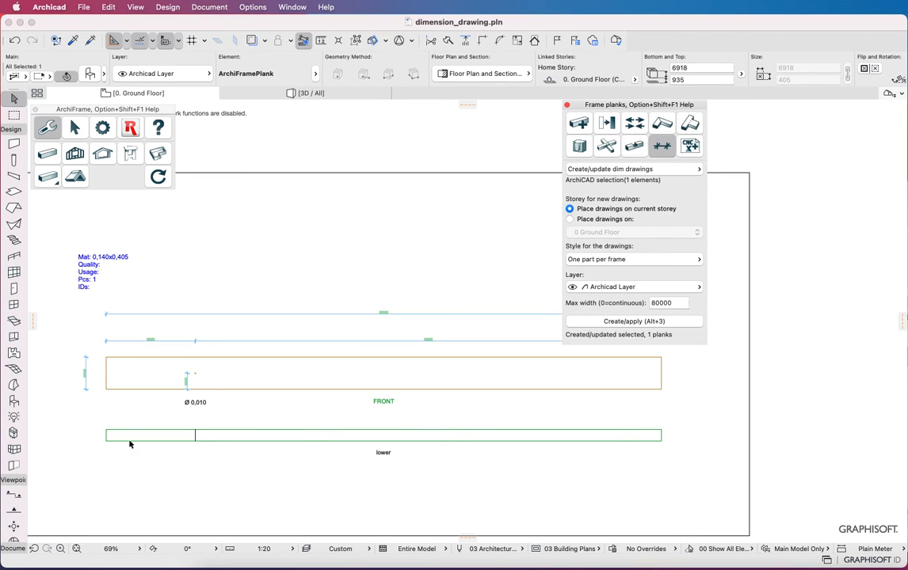
left_click(107, 437)
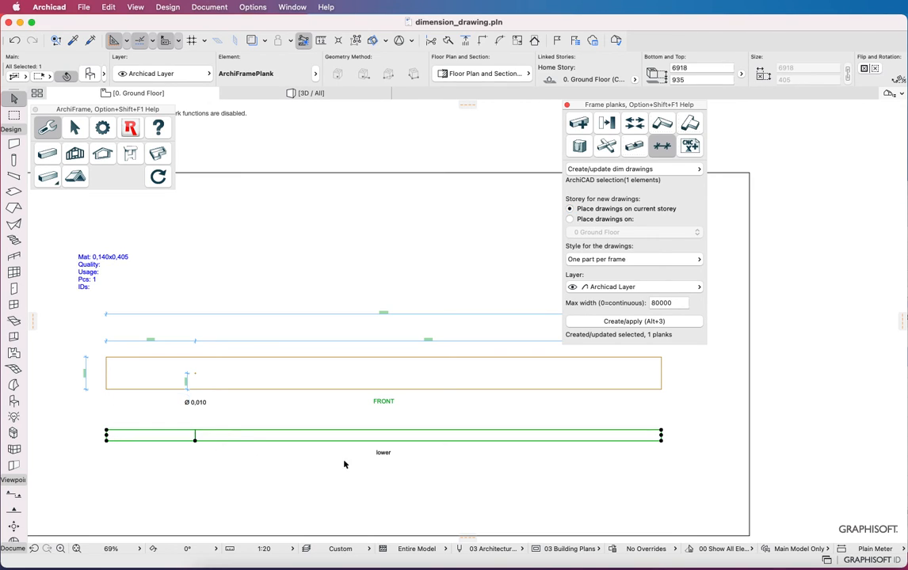
double_click(386, 455)
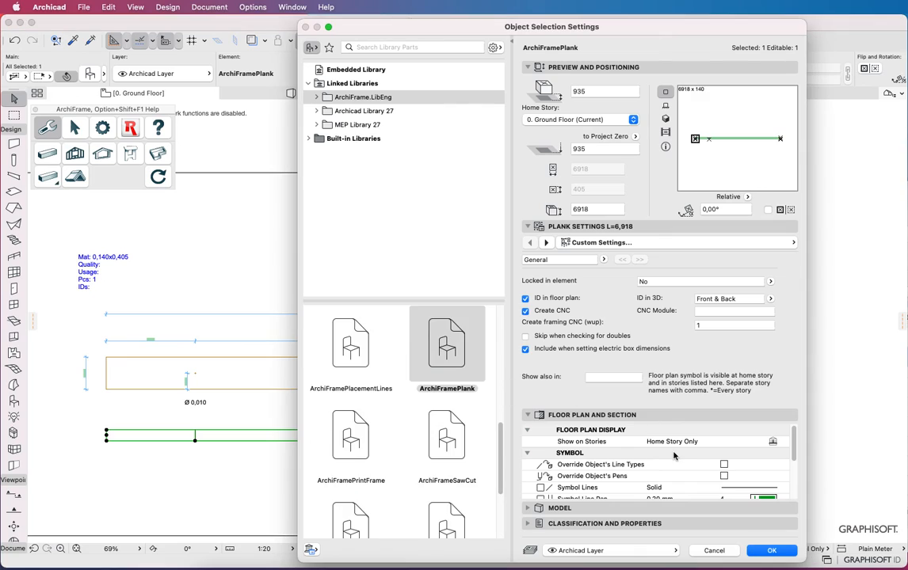
left_click(721, 491)
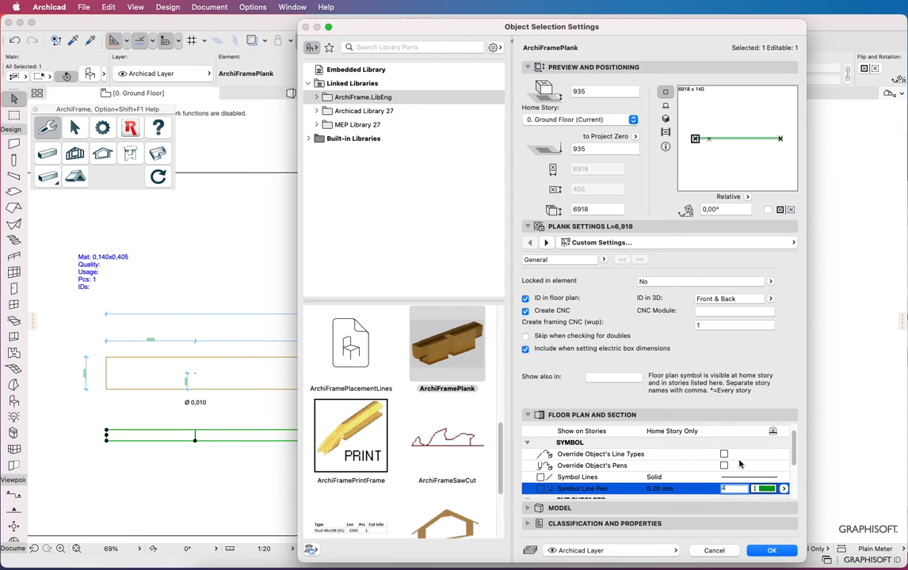
left_click(727, 550)
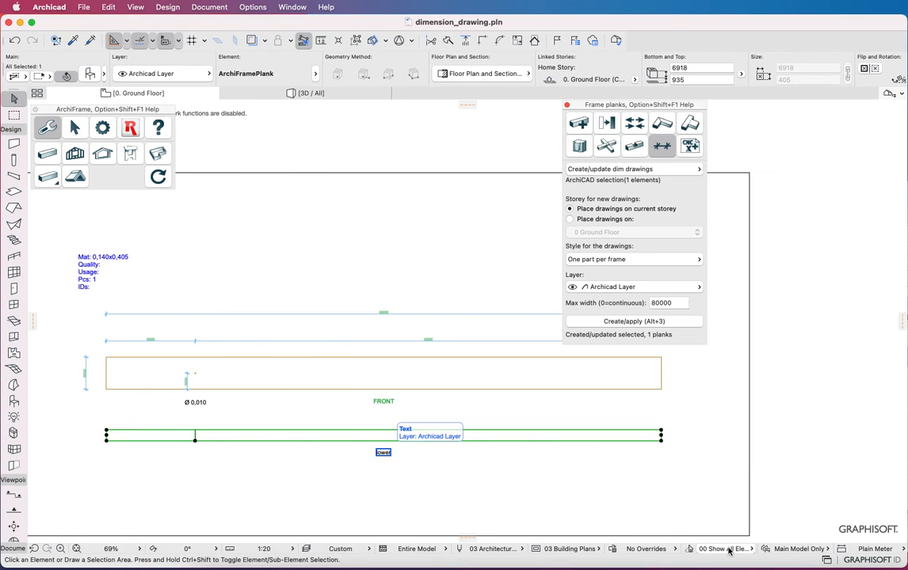
left_click(787, 426)
- Select both planks, apply the All parts to single frame drawing style, and place the combined drawing below them
scroll(786, 425, "down", 10)
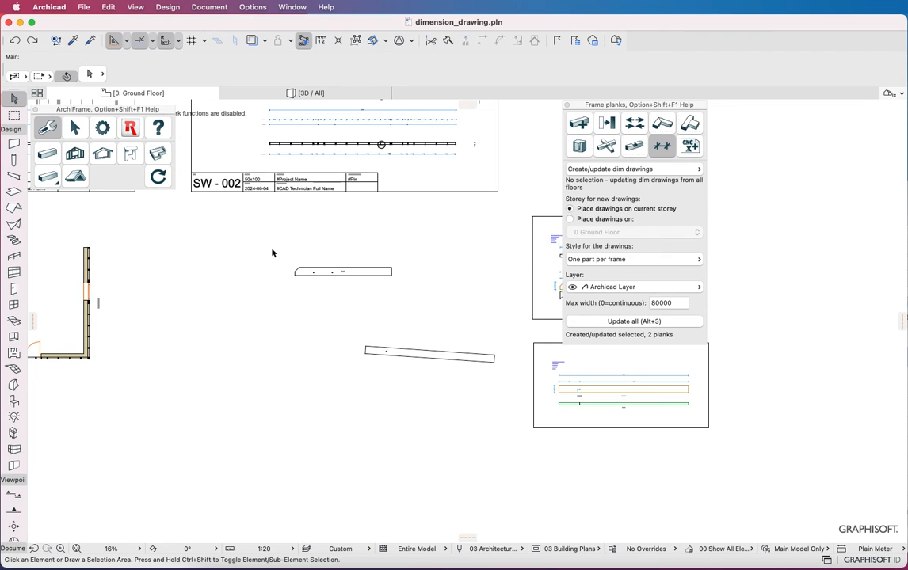
left_click_drag(271, 248, 515, 394)
scroll(489, 406, "down", 5)
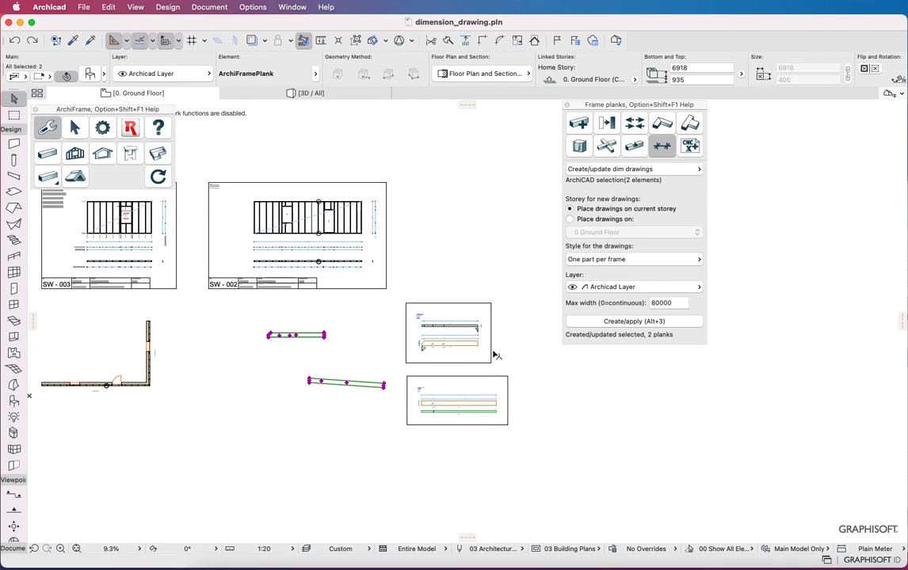
left_click(606, 262)
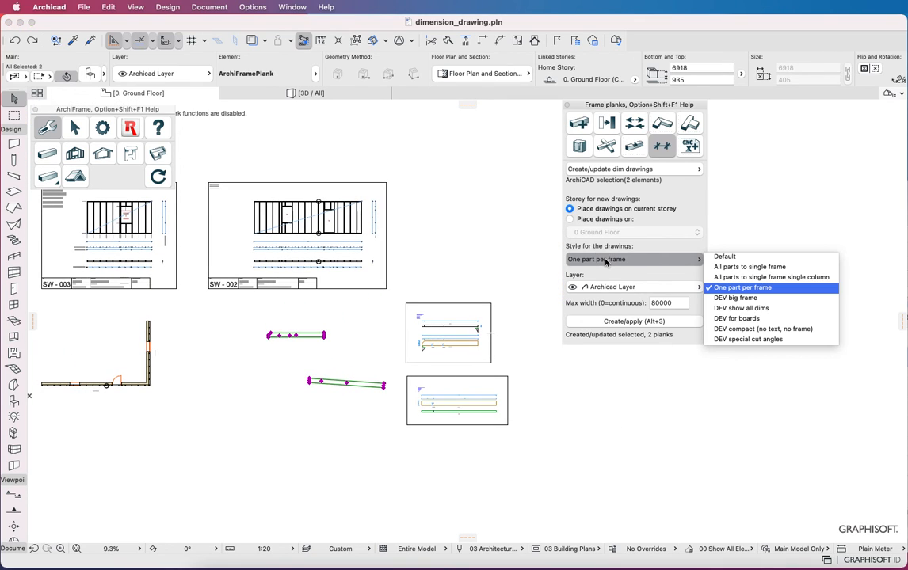
left_click(732, 270)
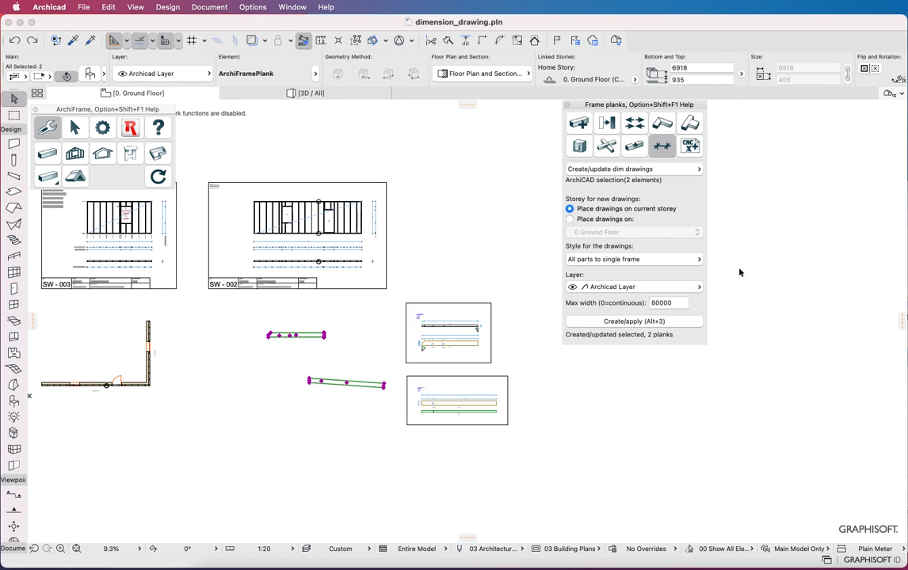
left_click(634, 323)
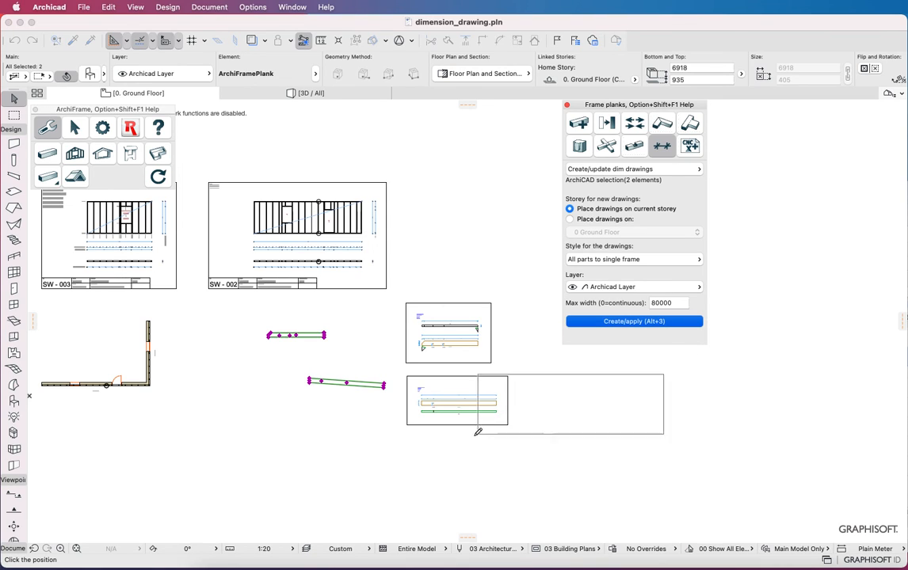
left_click(191, 487)
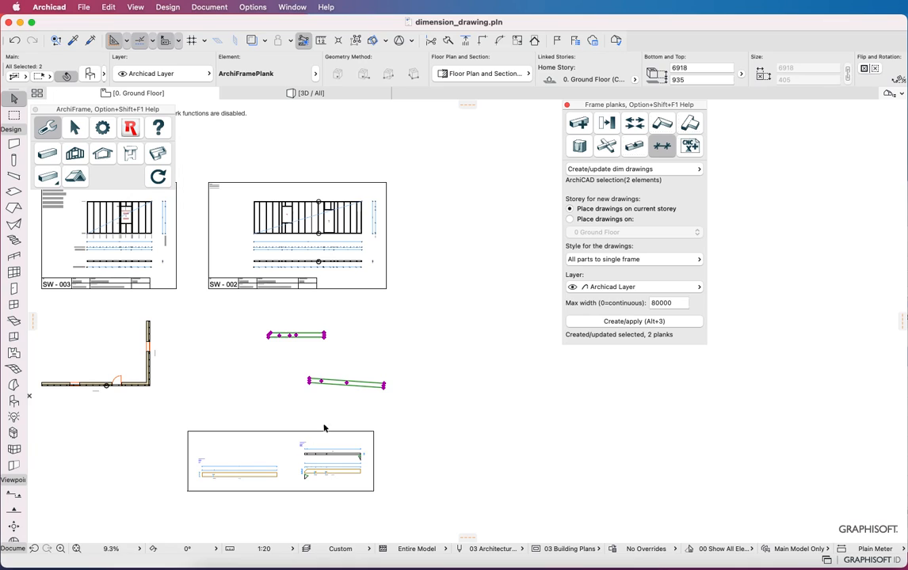
left_click(454, 394)
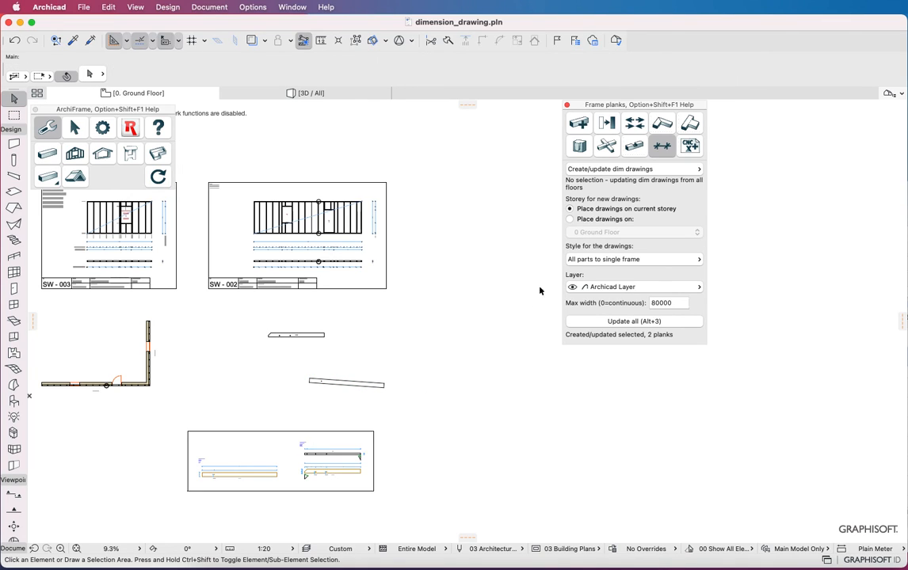